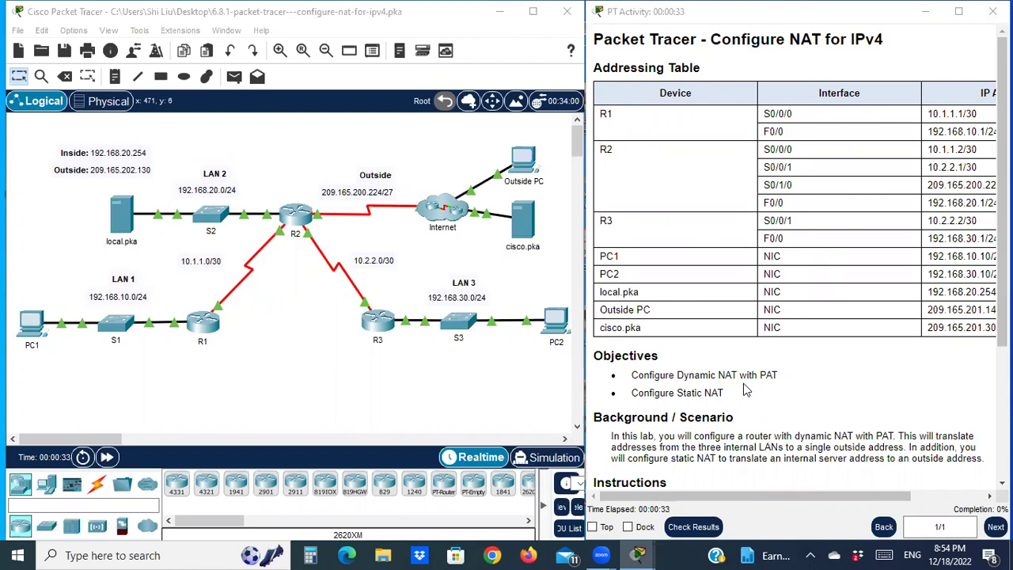
# Review the NAT activity instructions and locate LAN 1, LAN 2, LAN 3 and the local.pka server in the topology
pyautogui.scroll(-2, 770, 356)
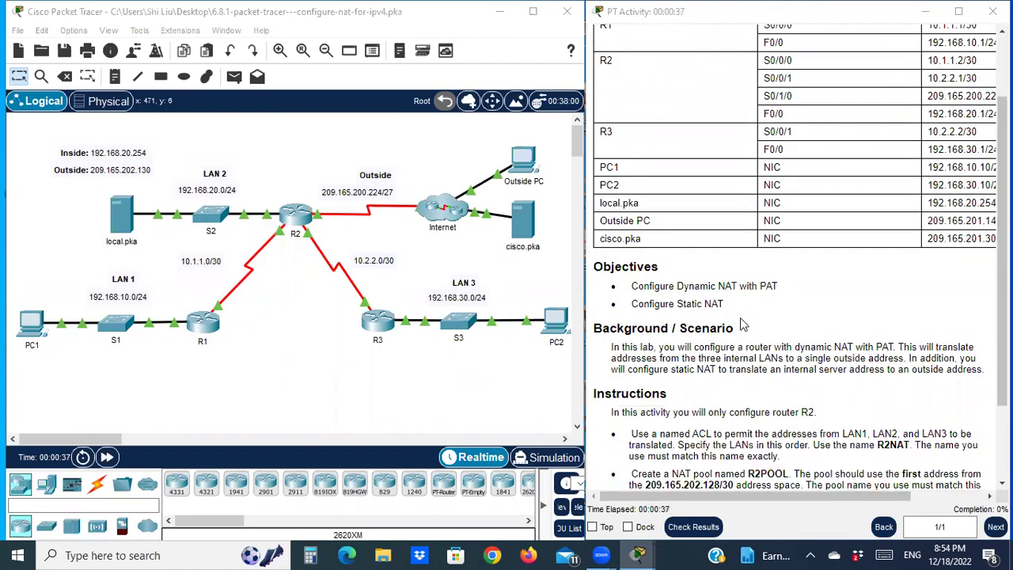
pyautogui.scroll(-2, 744, 318)
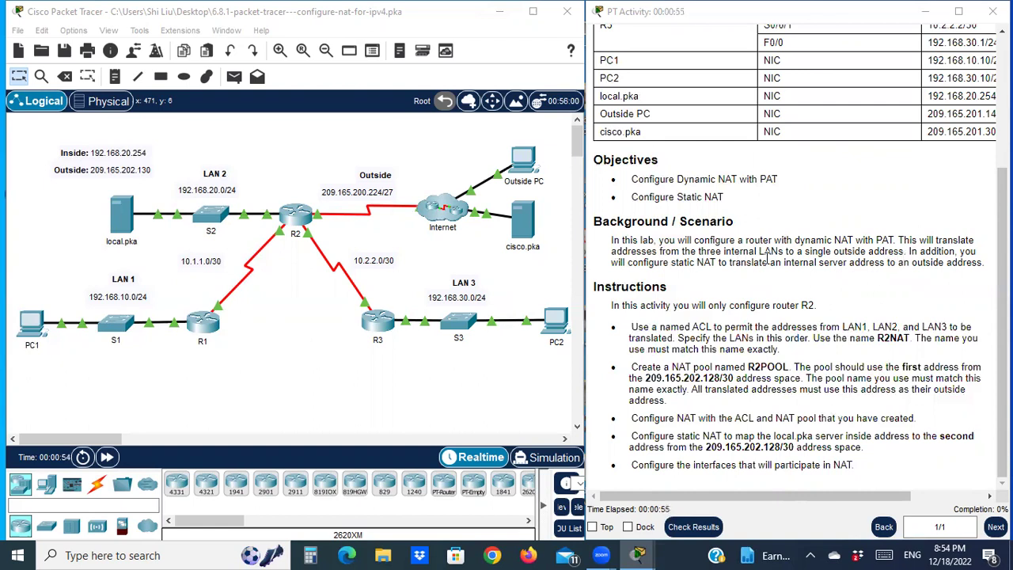
pyautogui.moveTo(77, 263); pyautogui.dragTo(184, 310)
pyautogui.moveTo(181, 164); pyautogui.dragTo(255, 222)
pyautogui.moveTo(429, 259); pyautogui.dragTo(499, 323)
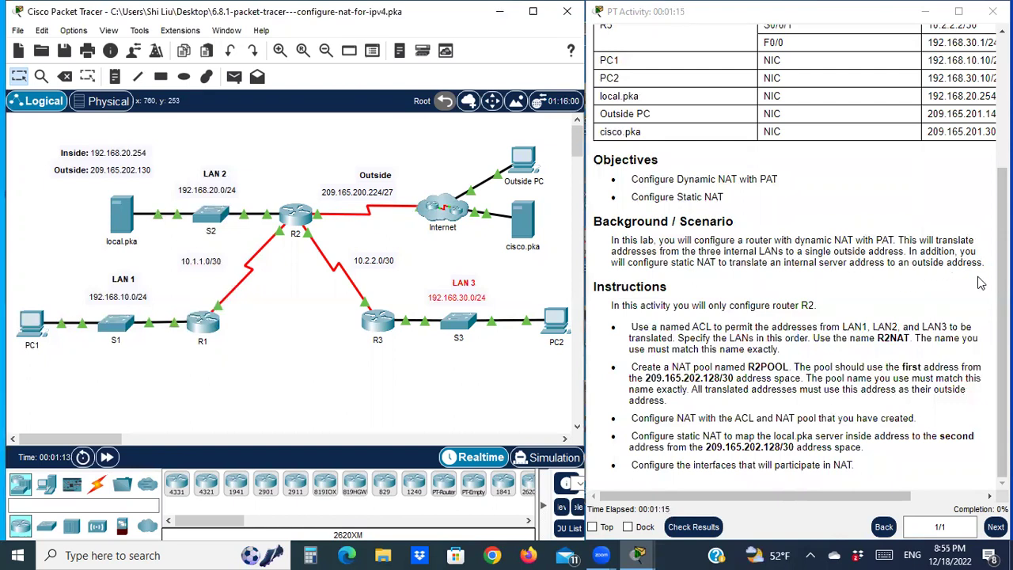
pyautogui.moveTo(85, 190); pyautogui.dragTo(154, 265)
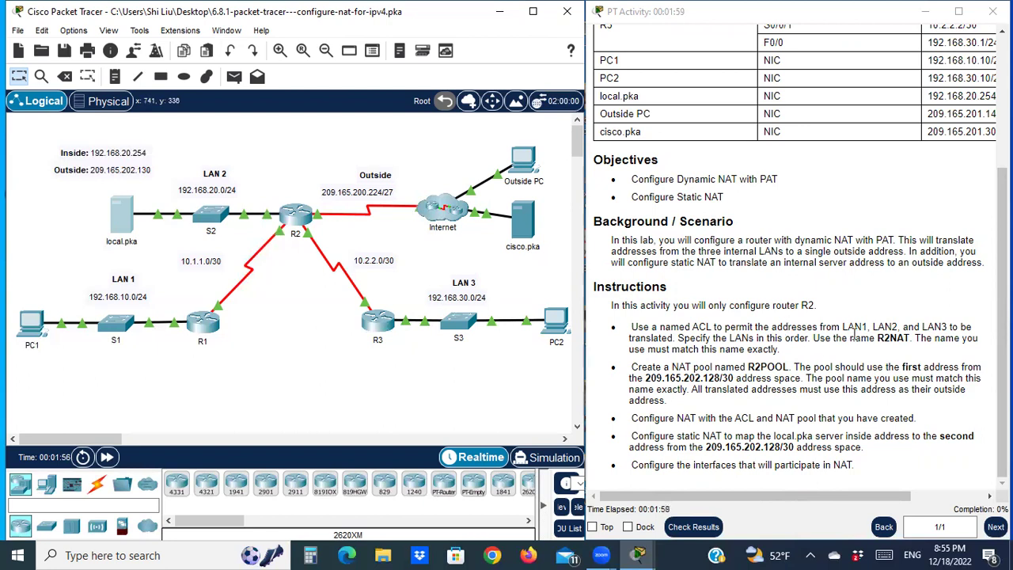
# Open router R2's command line and enter global configuration mode with en and conf t
pyautogui.click(295, 219)
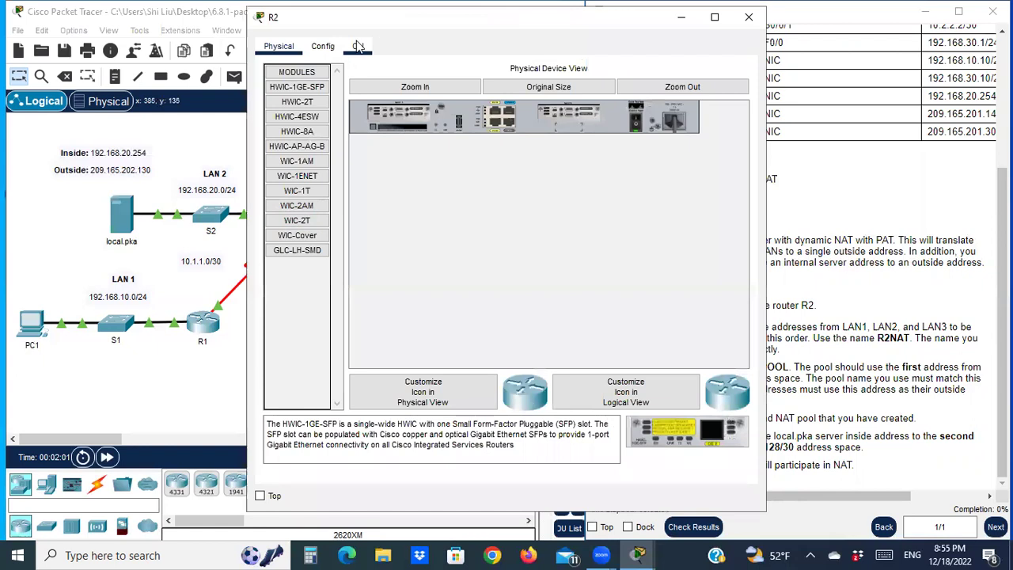
pyautogui.click(358, 46)
pyautogui.press('Return')
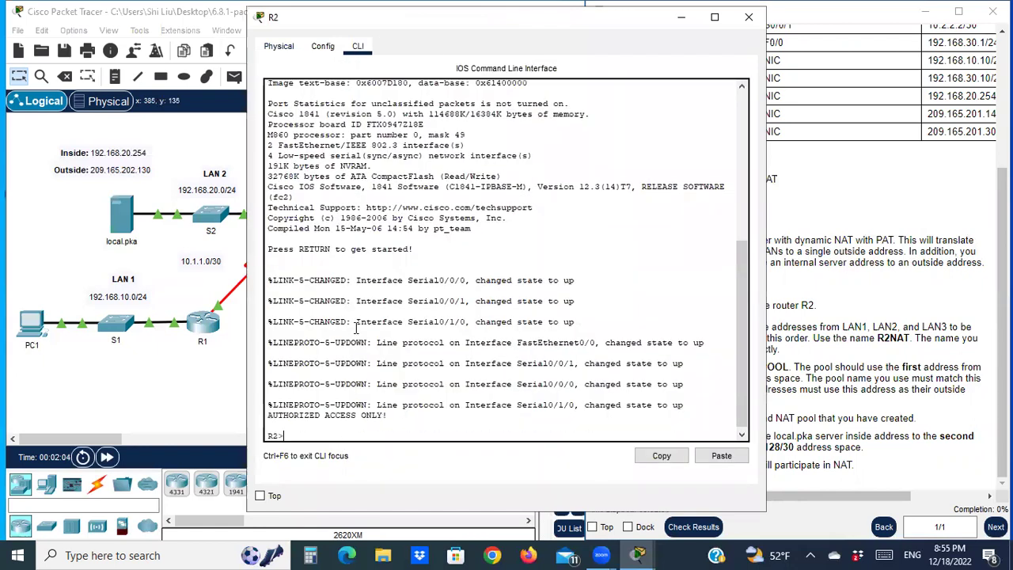
pyautogui.moveTo(436, 24); pyautogui.dragTo(217, 32)
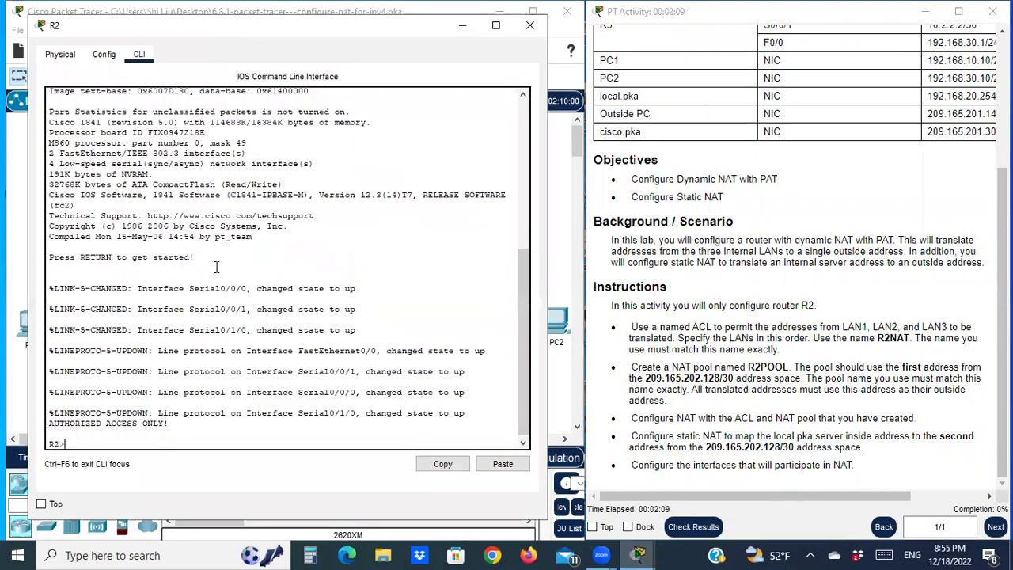
pyautogui.write('en')
pyautogui.press('Return')
pyautogui.write('con')
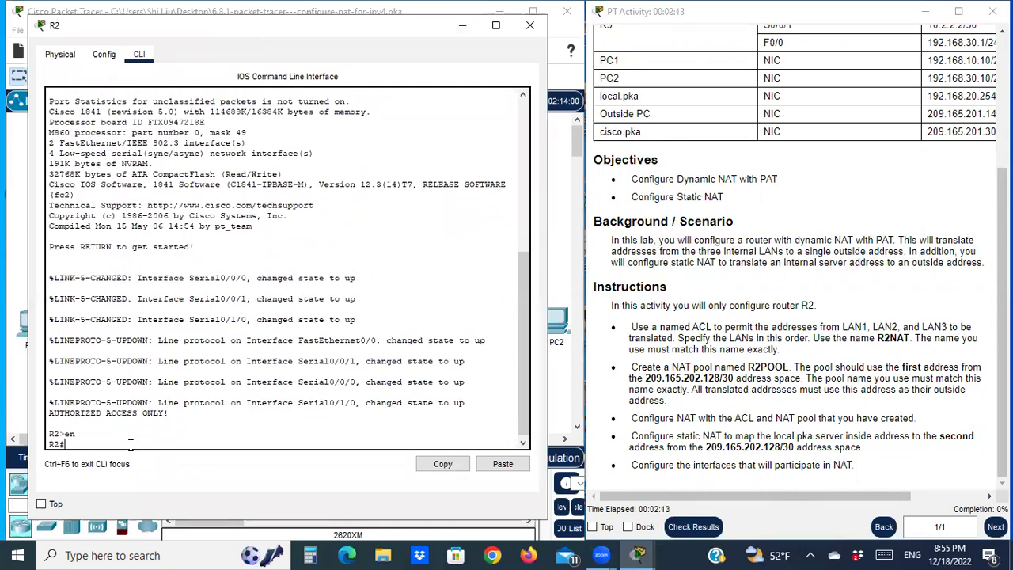
pyautogui.write('f t')
pyautogui.press('Return')
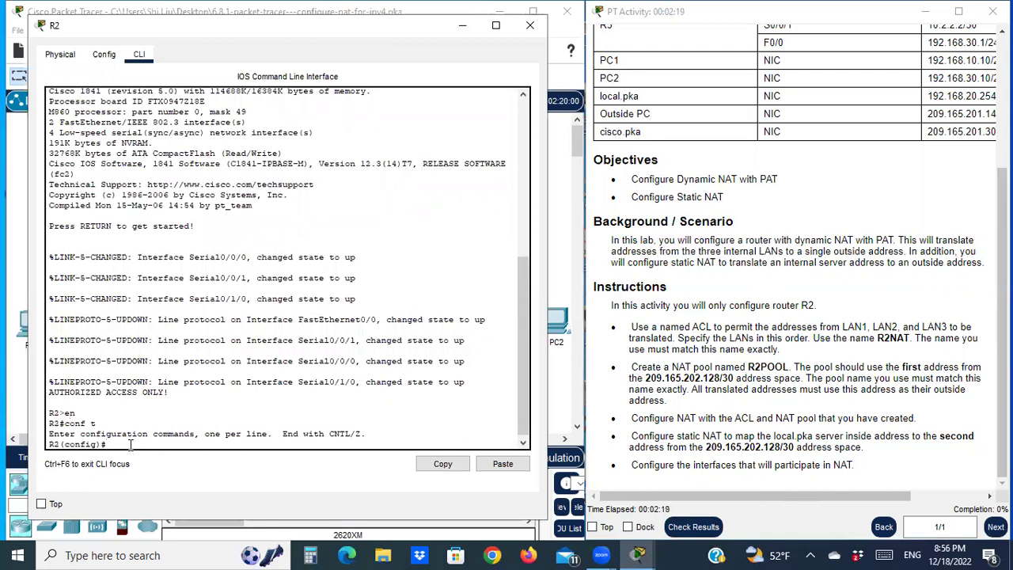
# Create a standard named access list called R2NAT on R2
pyautogui.write('ip acces')
pyautogui.press('Tab')
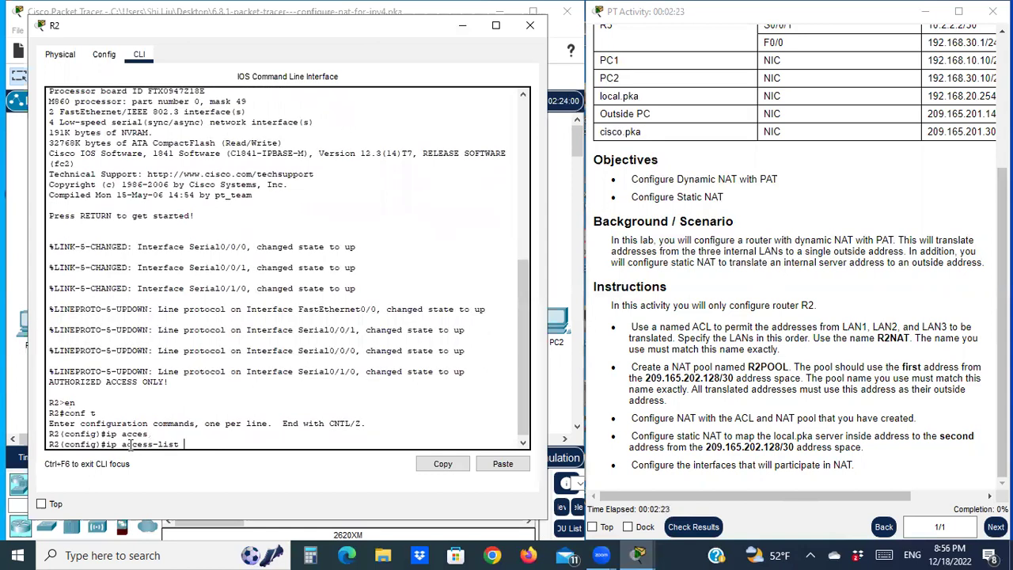
pyautogui.write('standar')
pyautogui.write('R2NAT')
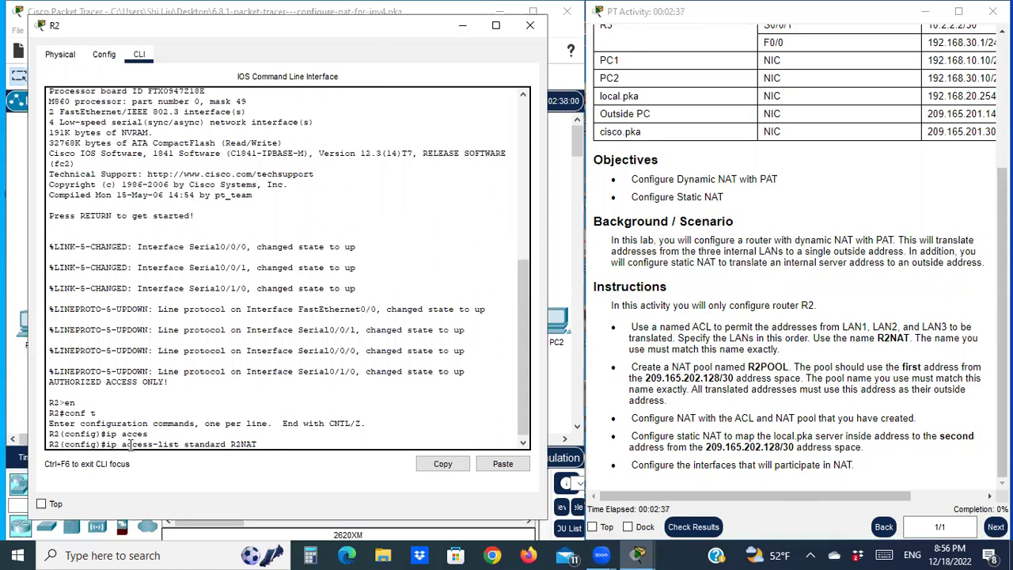
pyautogui.press('Return')
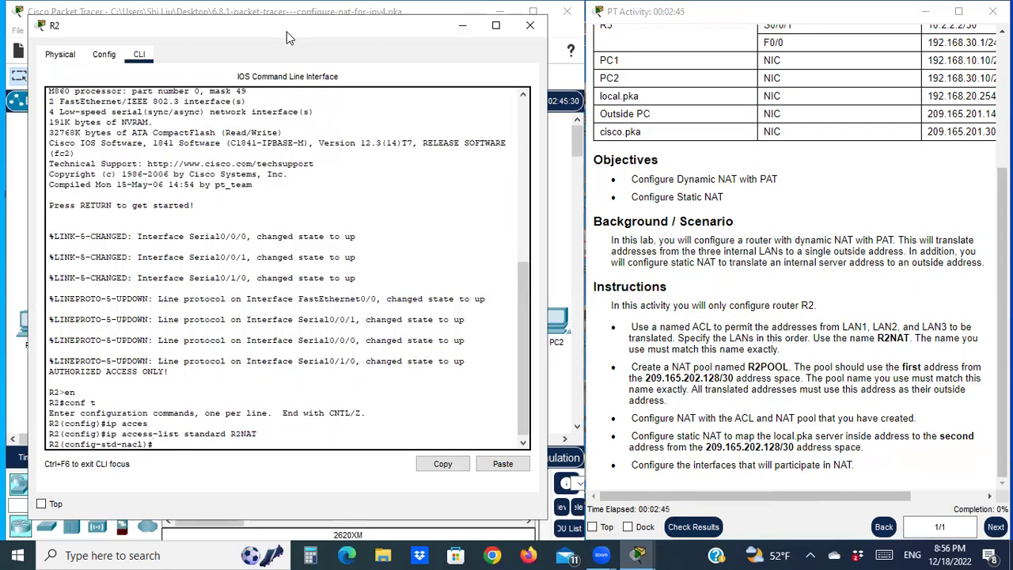
# Permit the LAN 1 network 192.168.10.0 with wildcard mask 0.0.0.255 in the R2NAT access list
pyautogui.moveTo(287, 37); pyautogui.dragTo(808, 34)
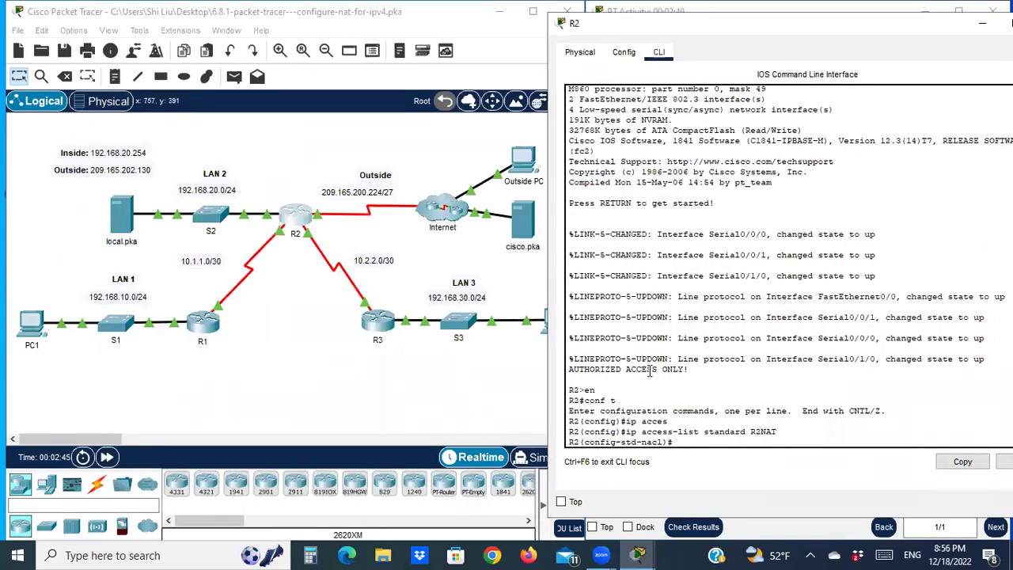
pyautogui.click(80, 273)
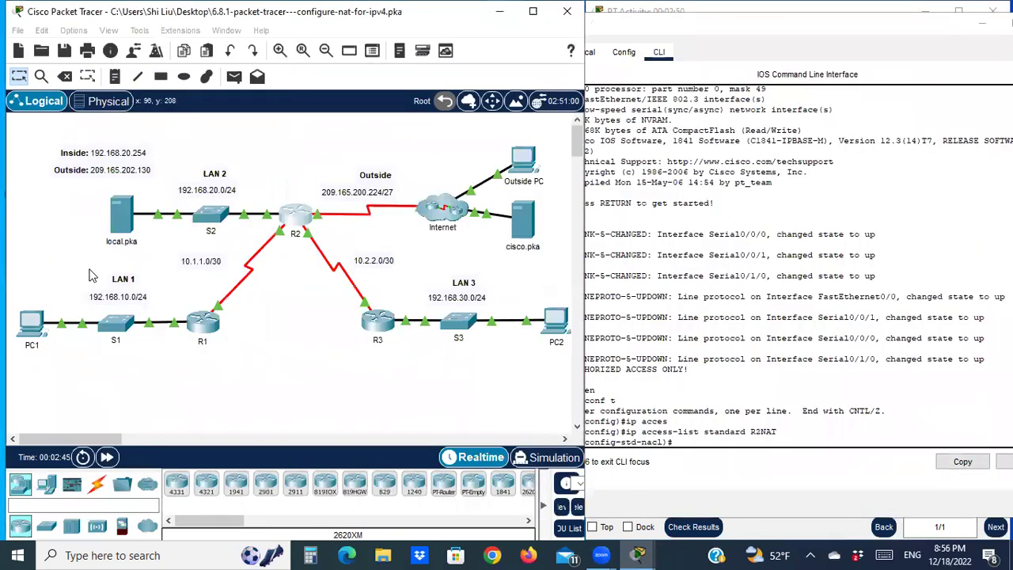
pyautogui.click(697, 486)
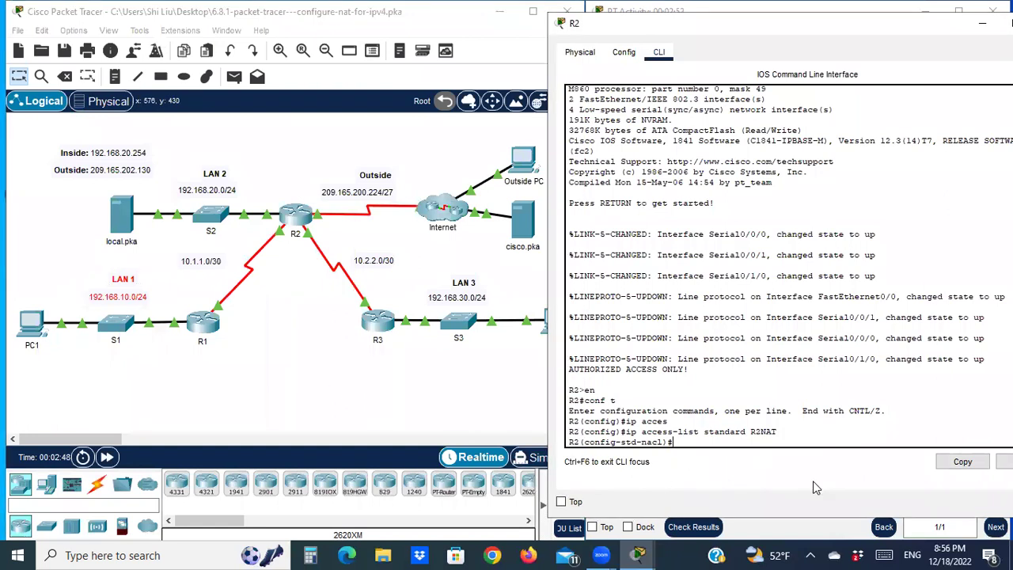
pyautogui.write('t 192.168.10.0 0.0.0.255')
pyautogui.press('Return')
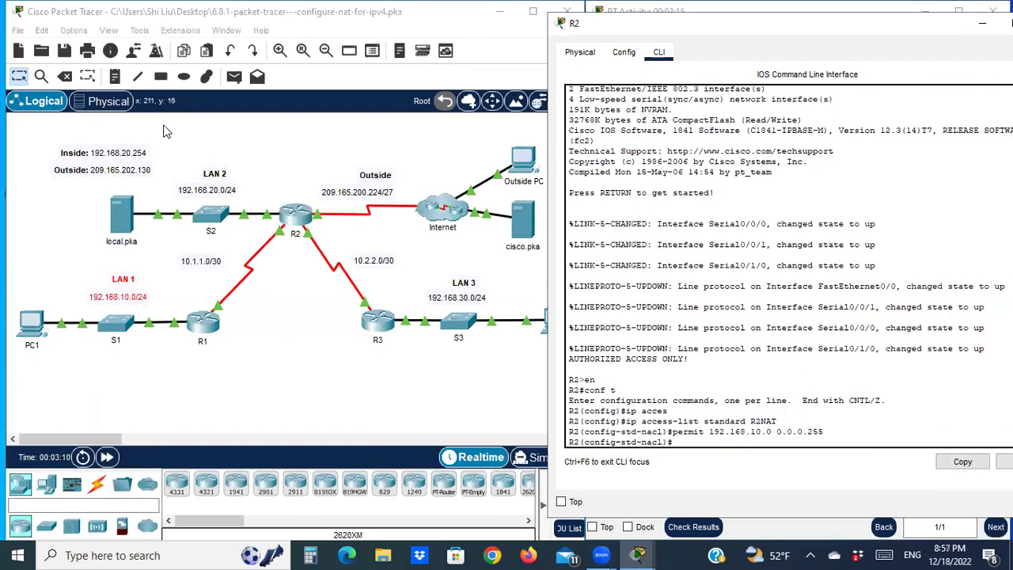
# Permit the LAN 2 network 192.168.20.0 with wildcard mask 0.0.0.255 in the R2NAT access list
pyautogui.moveTo(172, 160); pyautogui.dragTo(251, 204)
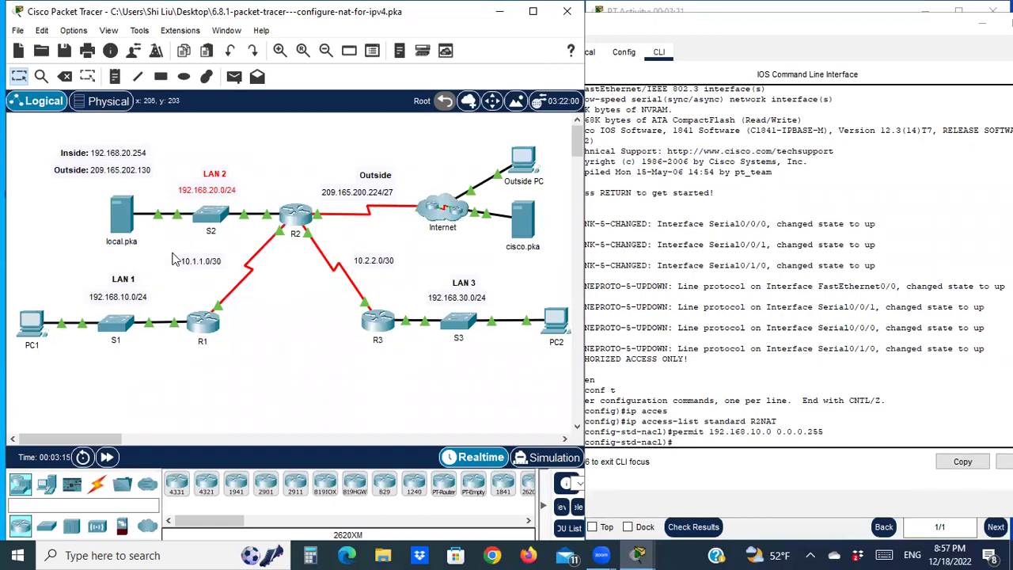
pyautogui.click(679, 436)
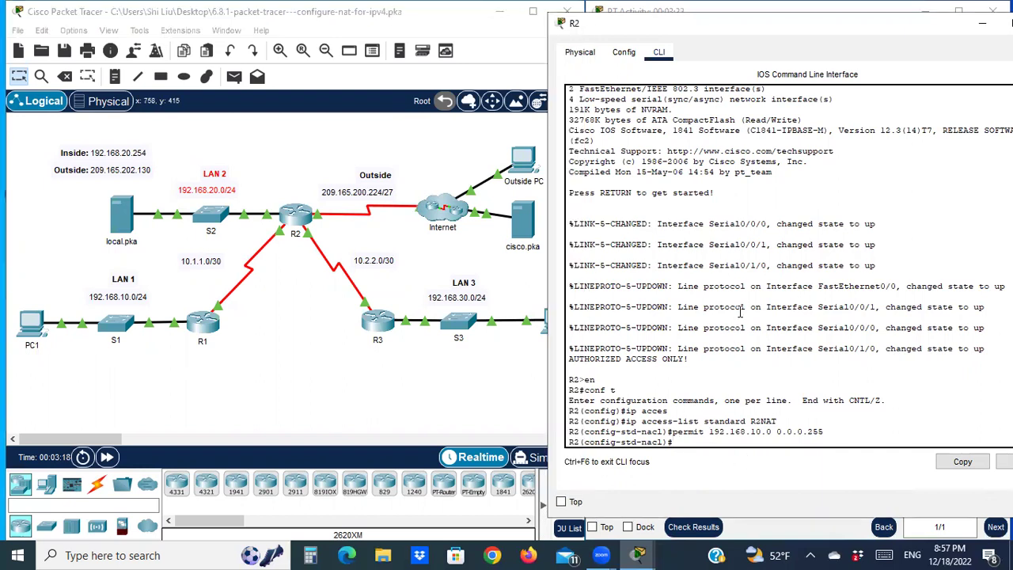
pyautogui.press('Up')
pyautogui.press('Left')
pyautogui.press('Left')
pyautogui.press('Left')
pyautogui.press('Left')
pyautogui.press('Left')
pyautogui.press('Left')
pyautogui.press('Left')
pyautogui.press('Left')
pyautogui.press('Left')
pyautogui.press('BackSpace')
pyautogui.write('2')
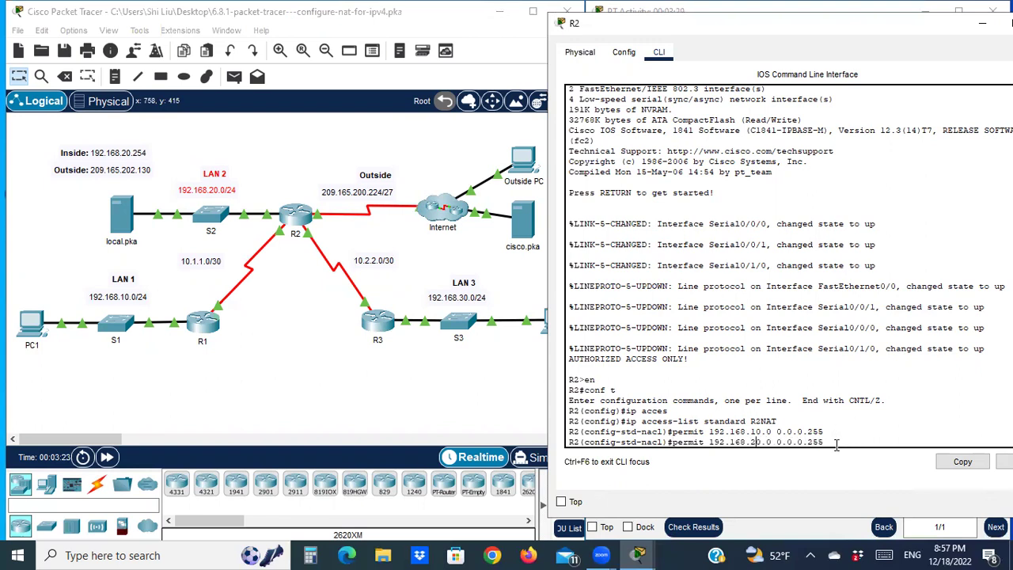
pyautogui.press('Return')
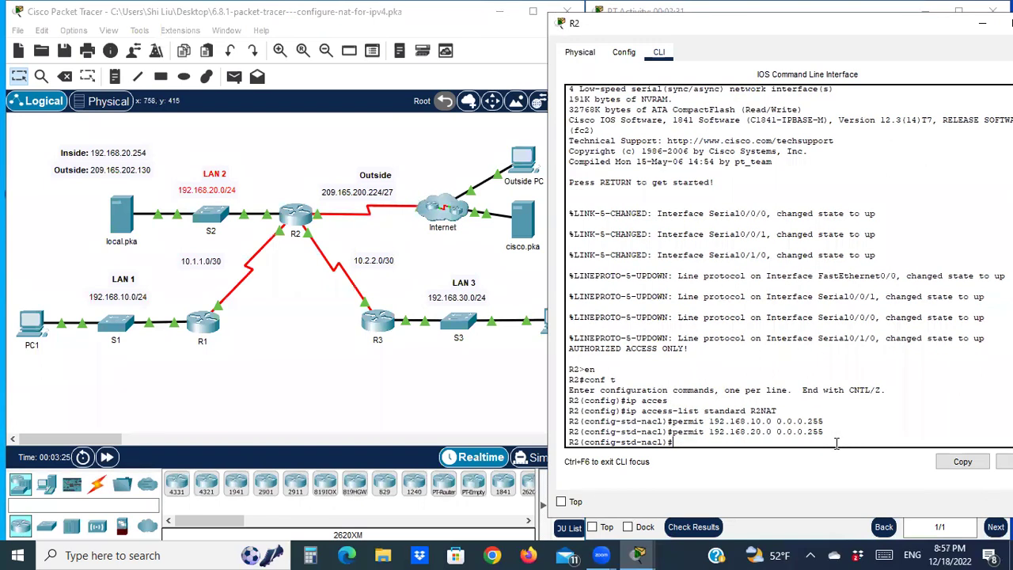
# Permit the LAN 3 network 192.168.30.0 with wildcard mask 0.0.0.255 in the R2NAT access list
pyautogui.moveTo(412, 268); pyautogui.dragTo(519, 318)
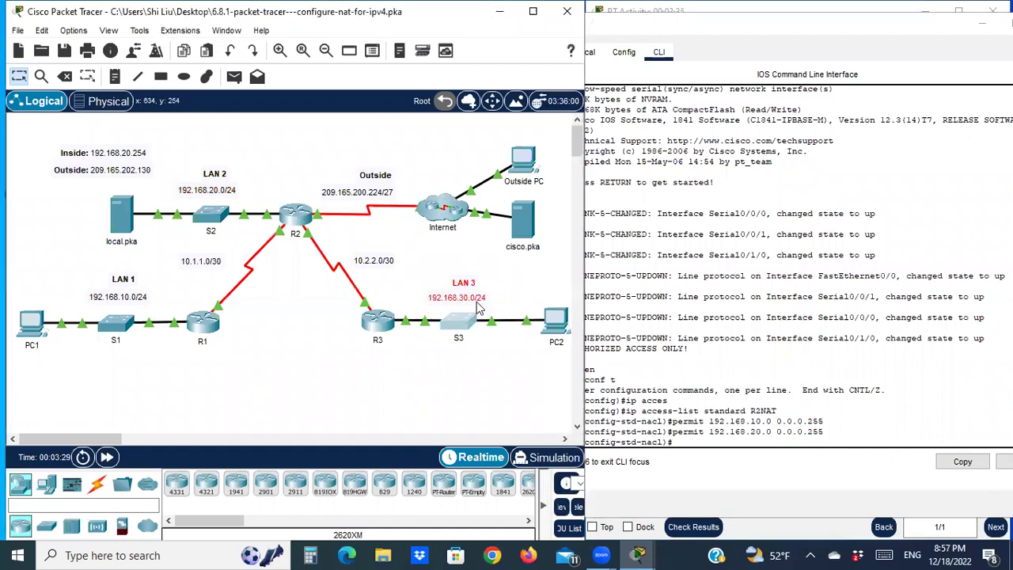
pyautogui.click(681, 440)
pyautogui.press('Up')
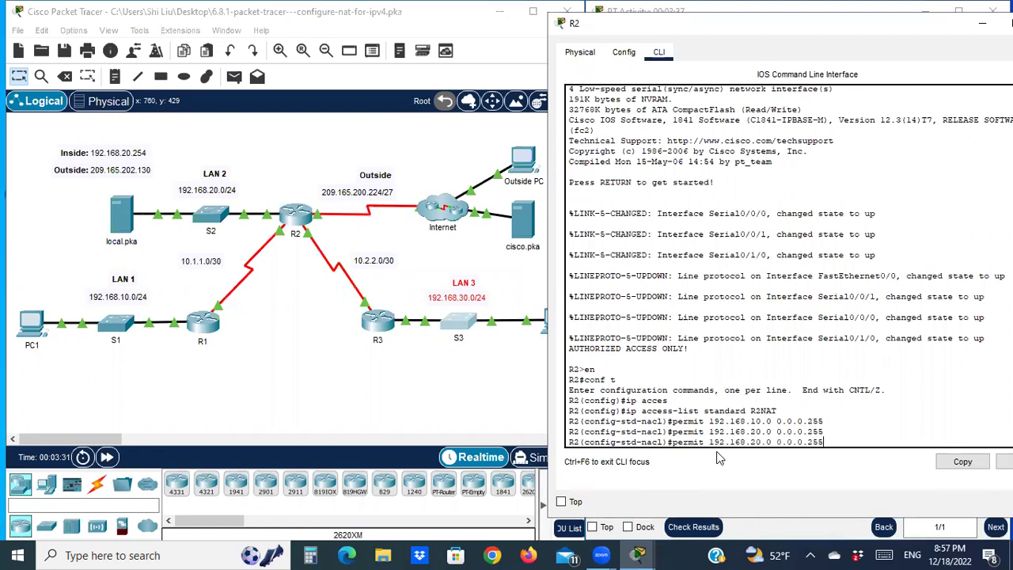
pyautogui.press('Left')
pyautogui.press('Left')
pyautogui.press('Left')
pyautogui.press('Left')
pyautogui.press('Left')
pyautogui.press('Left')
pyautogui.press('Left')
pyautogui.press('Left')
pyautogui.press('Left')
pyautogui.press('Left')
pyautogui.press('Left')
pyautogui.press('Left')
pyautogui.press('Left')
pyautogui.press('BackSpace')
pyautogui.write('3')
pyautogui.press('Return')
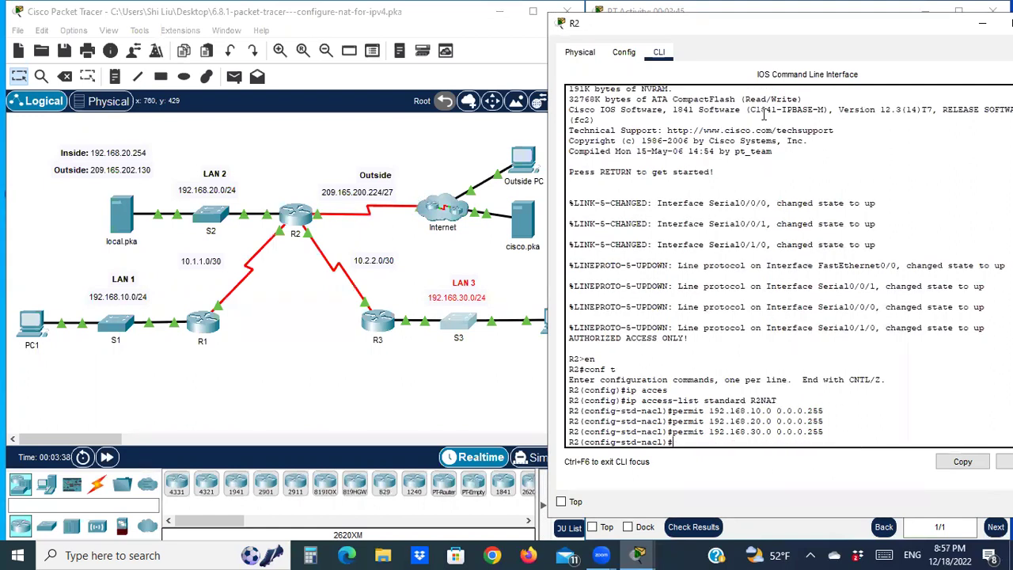
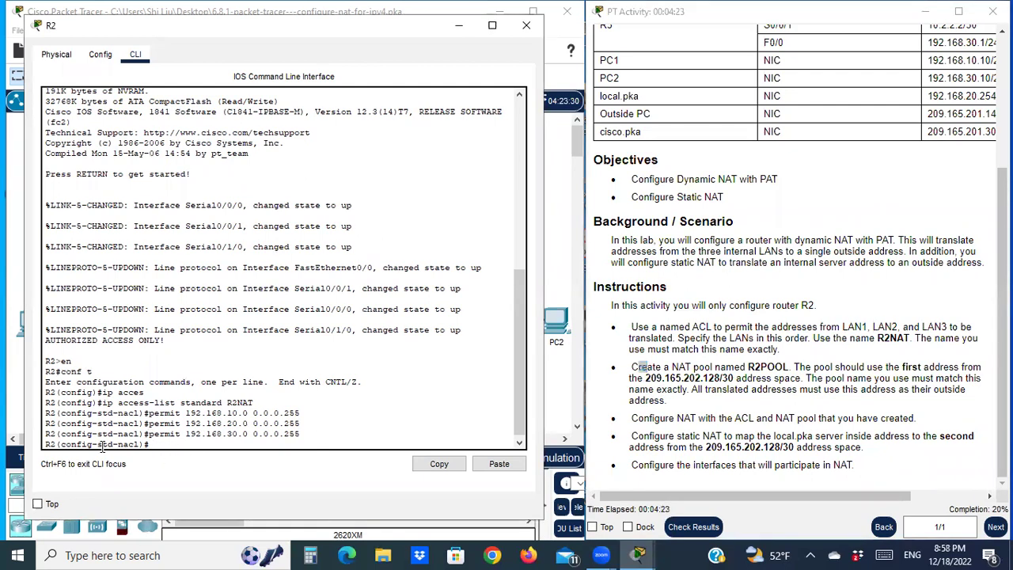
# Exit access list configuration and return R2 to global configuration mode
pyautogui.moveTo(97, 446); pyautogui.dragTo(161, 448)
pyautogui.write('e')
pyautogui.write('xi')
pyautogui.press('Return')
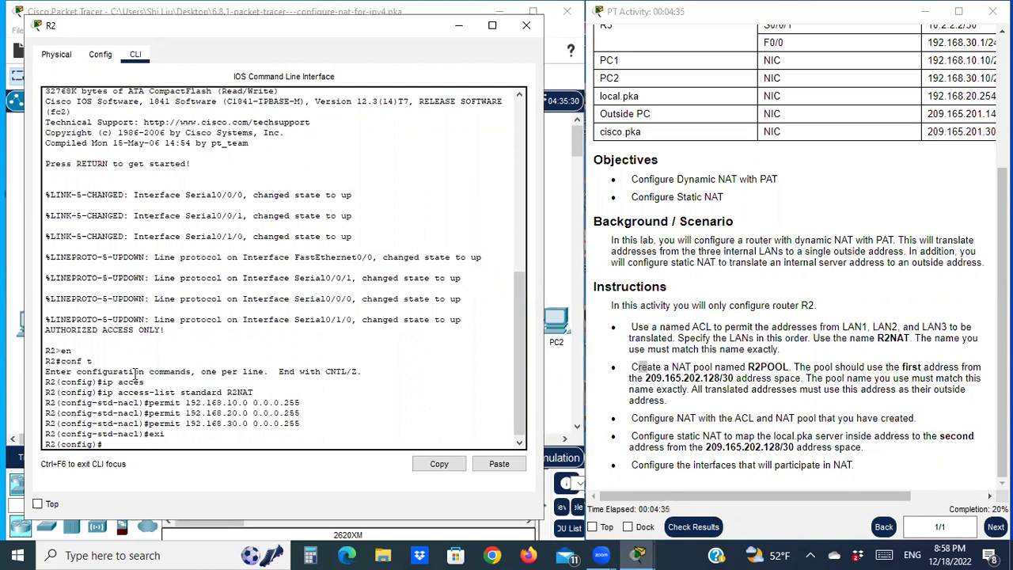
# Create the NAT pool R2POOL with 209.165.202.129 as both start and end address and netmask 255.255.255.252
pyautogui.write('ip nat pool')
pyautogui.write('R2POOL')
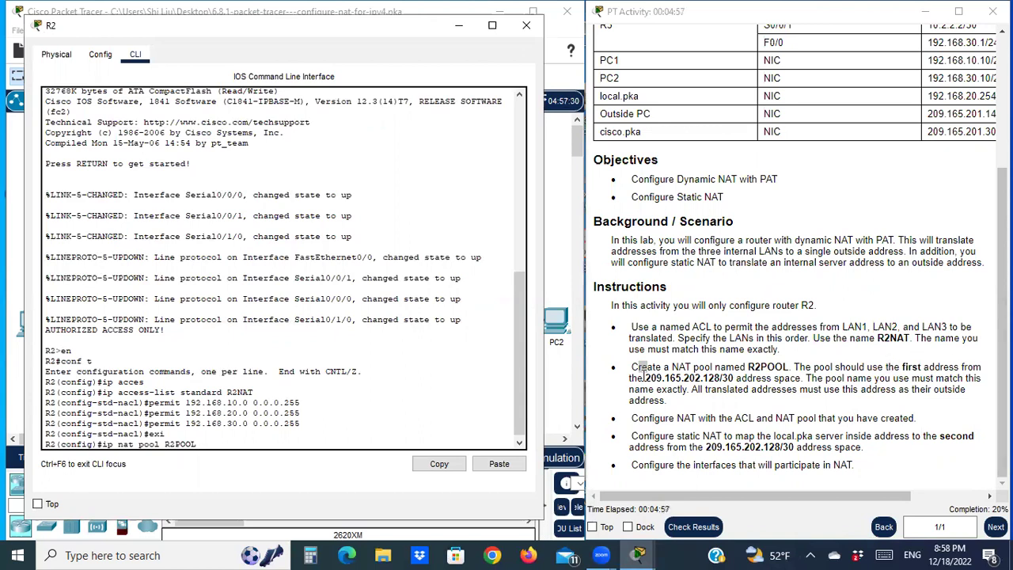
pyautogui.moveTo(644, 378); pyautogui.dragTo(719, 383)
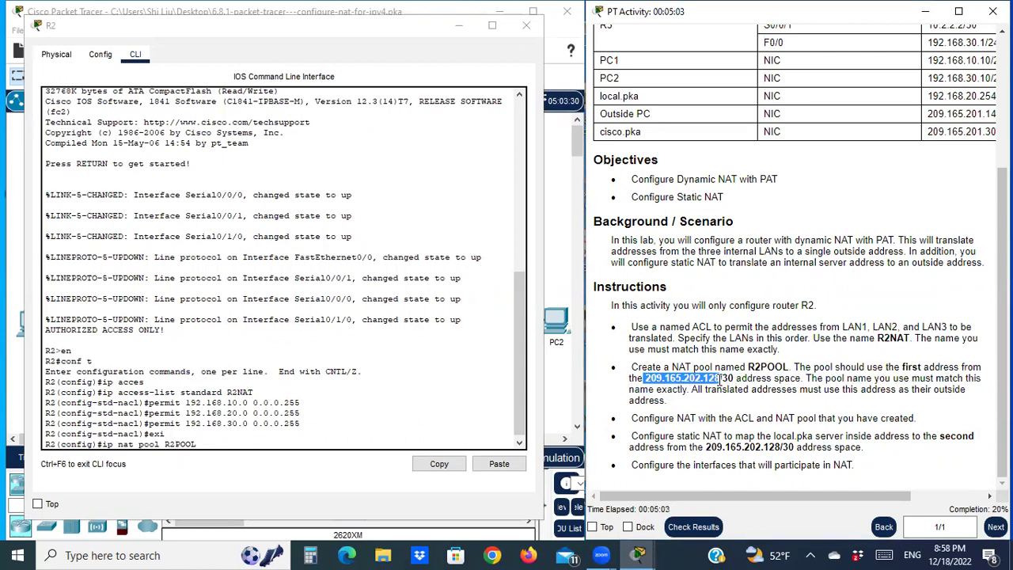
pyautogui.moveTo(718, 378)
pyautogui.mouseDown()
pyautogui.moveTo(673, 383)
pyautogui.moveTo(721, 380)
pyautogui.mouseUp()
pyautogui.moveTo(902, 367); pyautogui.dragTo(961, 371)
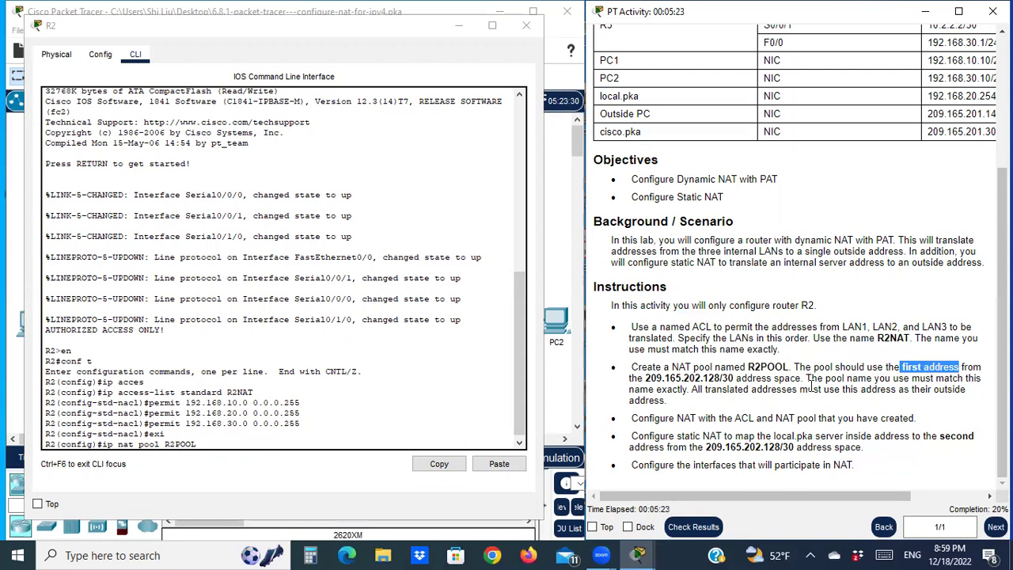
pyautogui.click(216, 443)
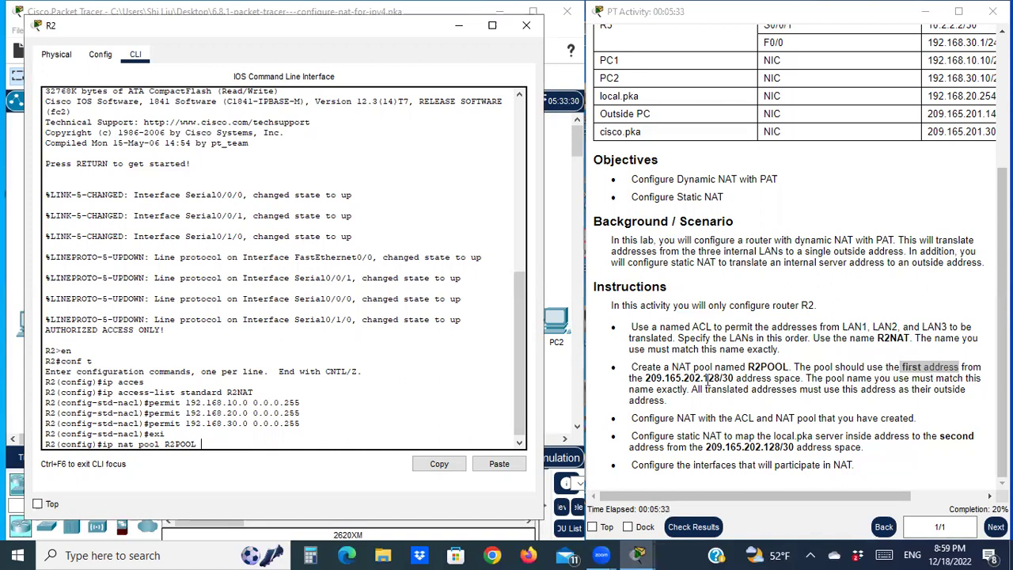
pyautogui.moveTo(721, 378); pyautogui.dragTo(702, 377)
pyautogui.moveTo(902, 366); pyautogui.dragTo(923, 368)
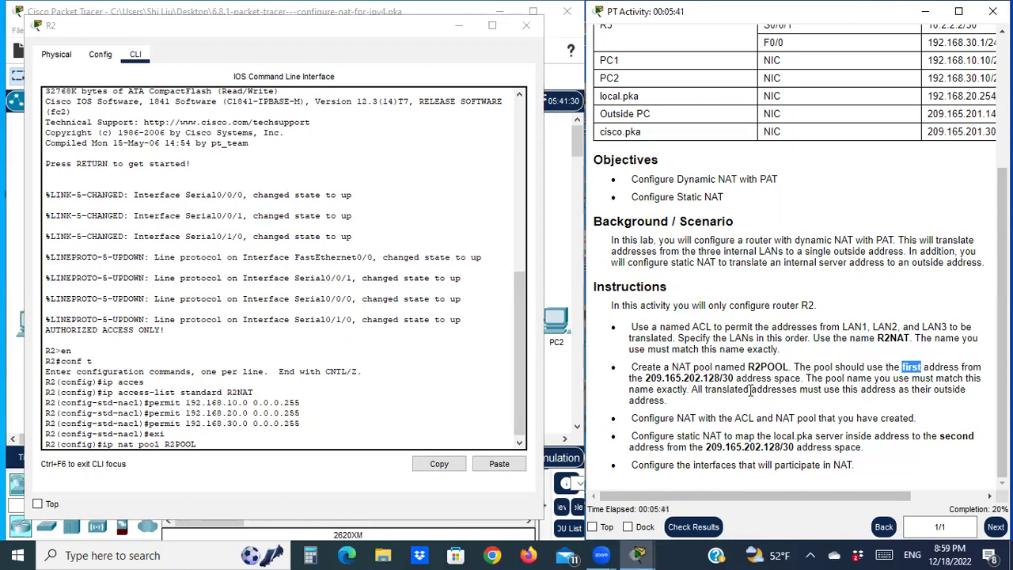
pyautogui.moveTo(937, 436); pyautogui.dragTo(979, 443)
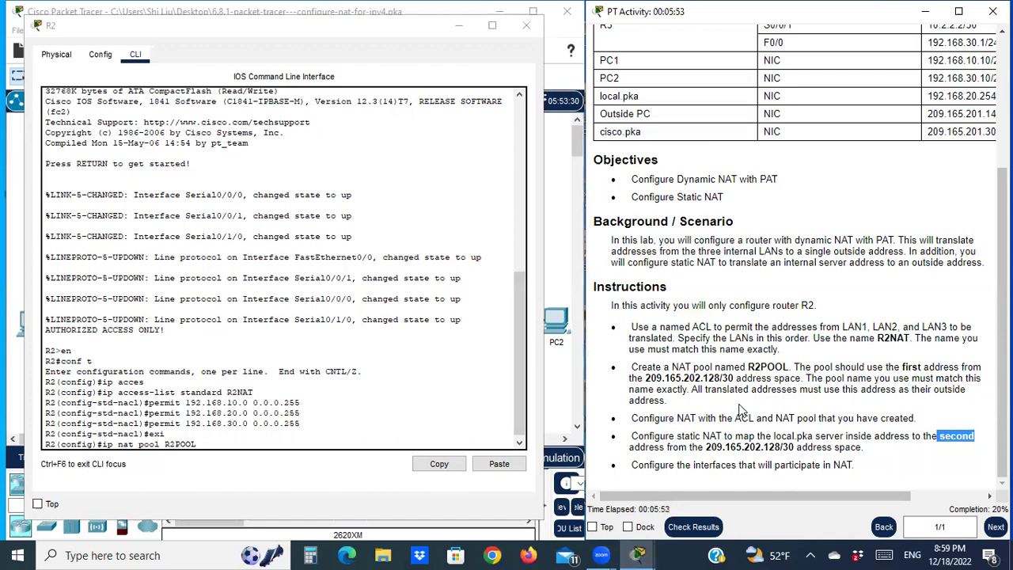
pyautogui.click(199, 445)
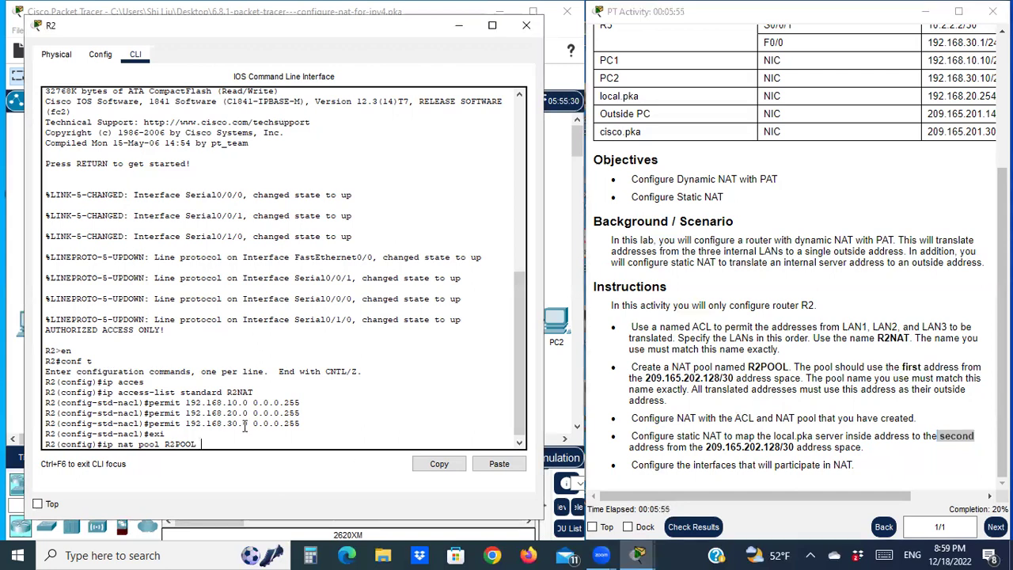
pyautogui.write('209.165.202.129')
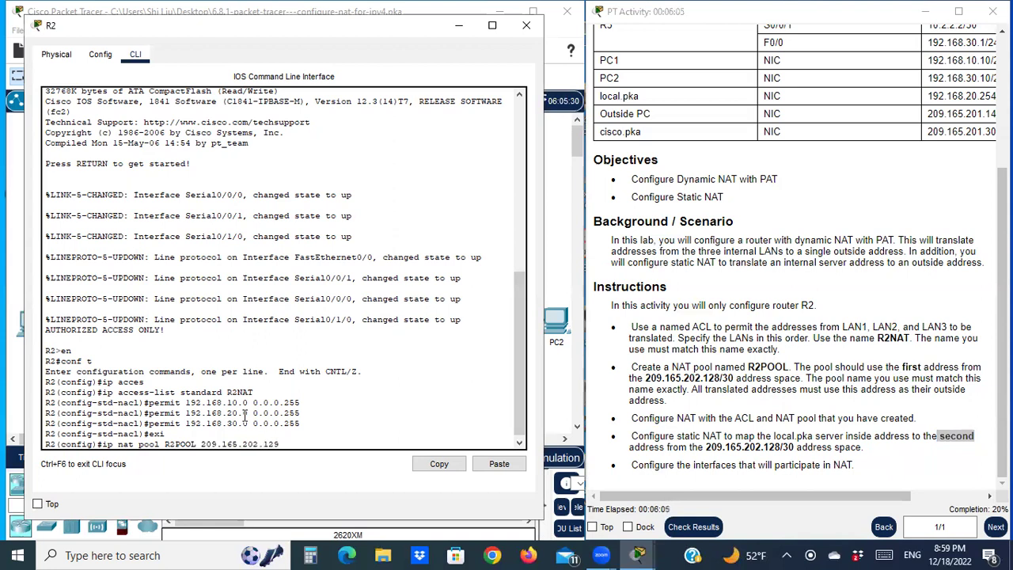
pyautogui.write(' 209.165.202.129')
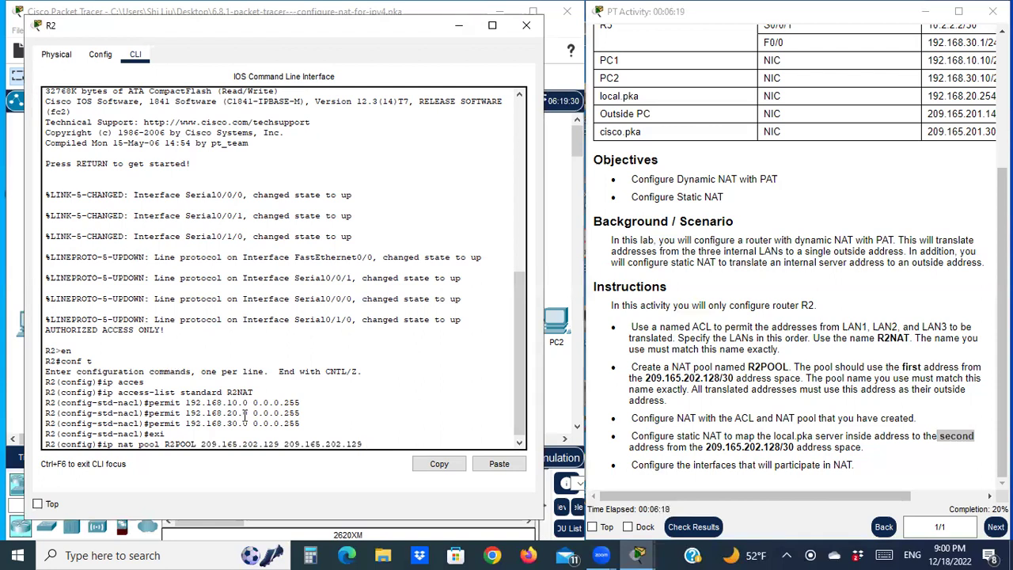
pyautogui.write('tmask')
pyautogui.click(721, 381)
pyautogui.moveTo(721, 378); pyautogui.dragTo(737, 379)
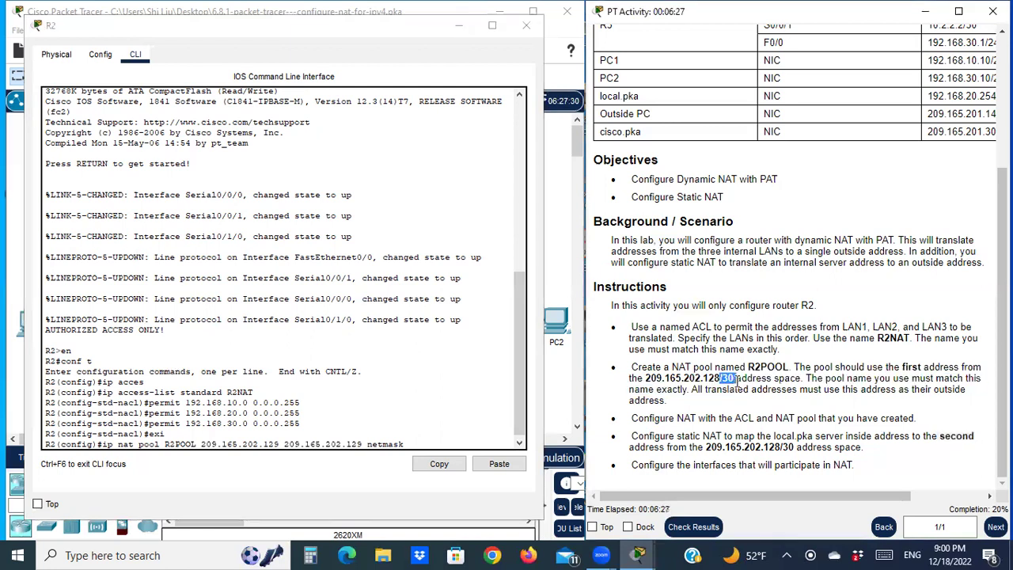
pyautogui.click(439, 443)
pyautogui.write('255.255.255.252')
pyautogui.press('Return')
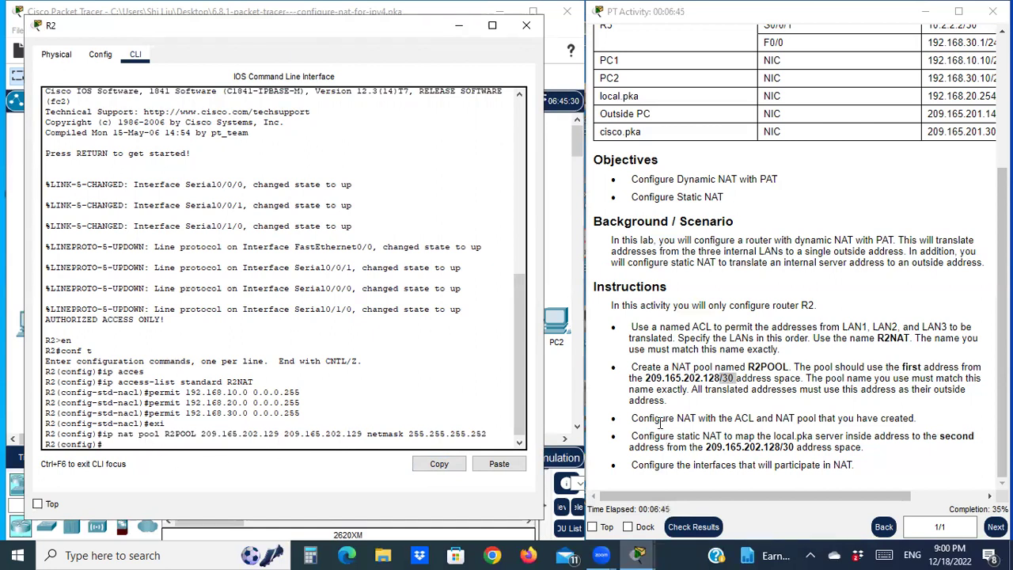
# Configure dynamic NAT with PAT by binding inside source list R2NAT to pool R2POOL with overload
pyautogui.moveTo(643, 418); pyautogui.dragTo(674, 419)
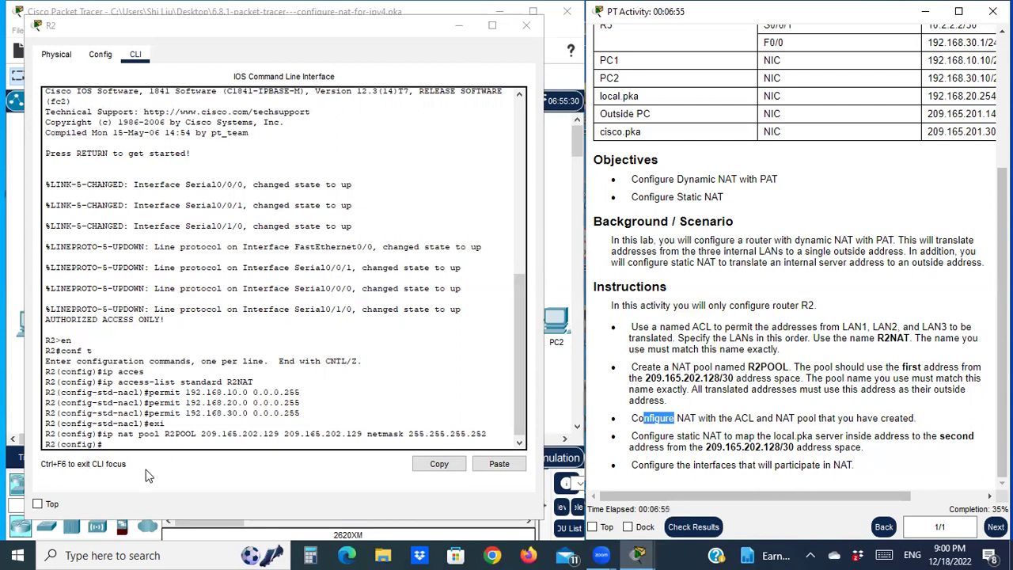
pyautogui.moveTo(733, 420); pyautogui.dragTo(759, 422)
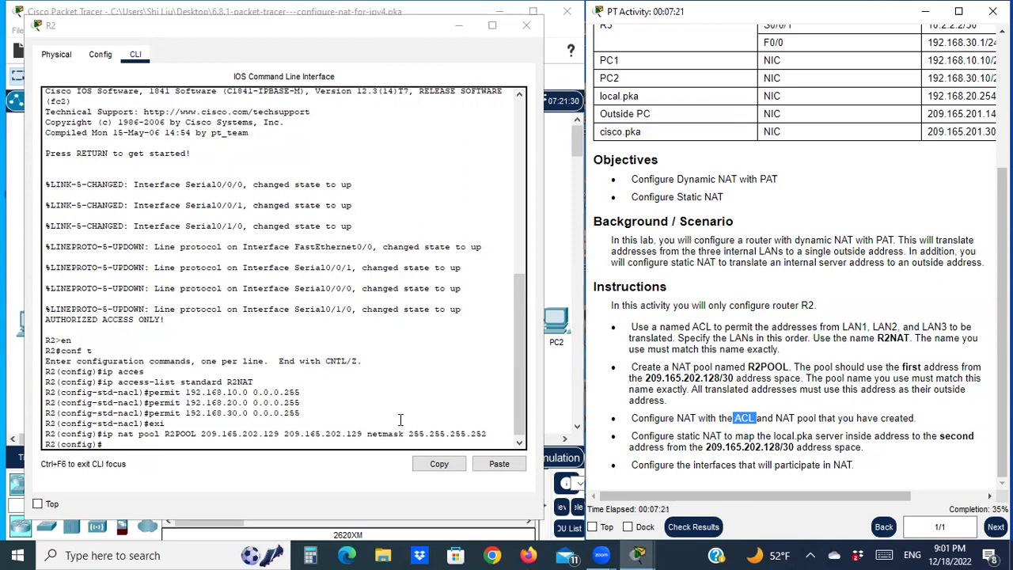
pyautogui.click(219, 445)
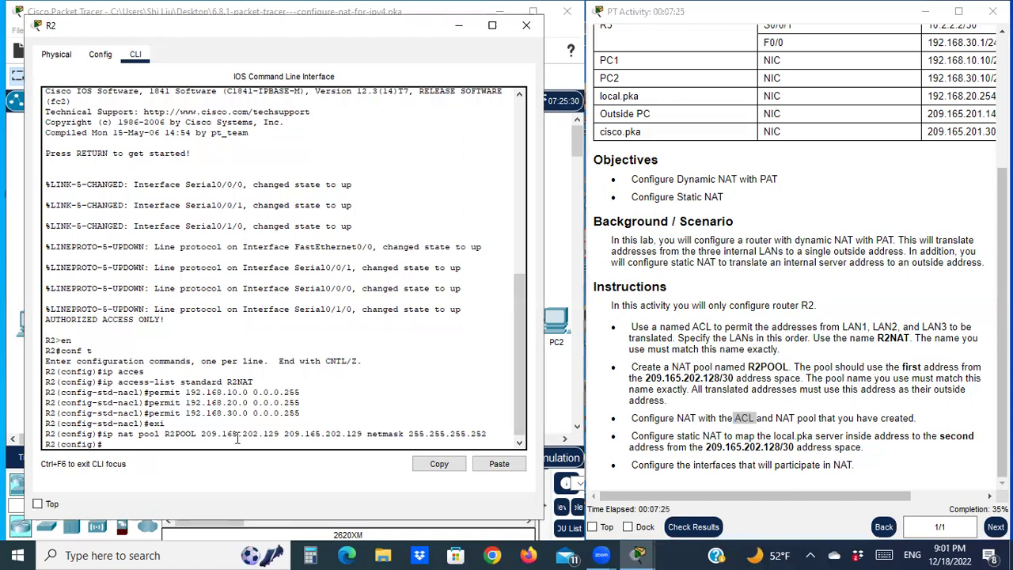
pyautogui.write('ip nat inside sor')
pyautogui.press('BackSpace')
pyautogui.write('urce')
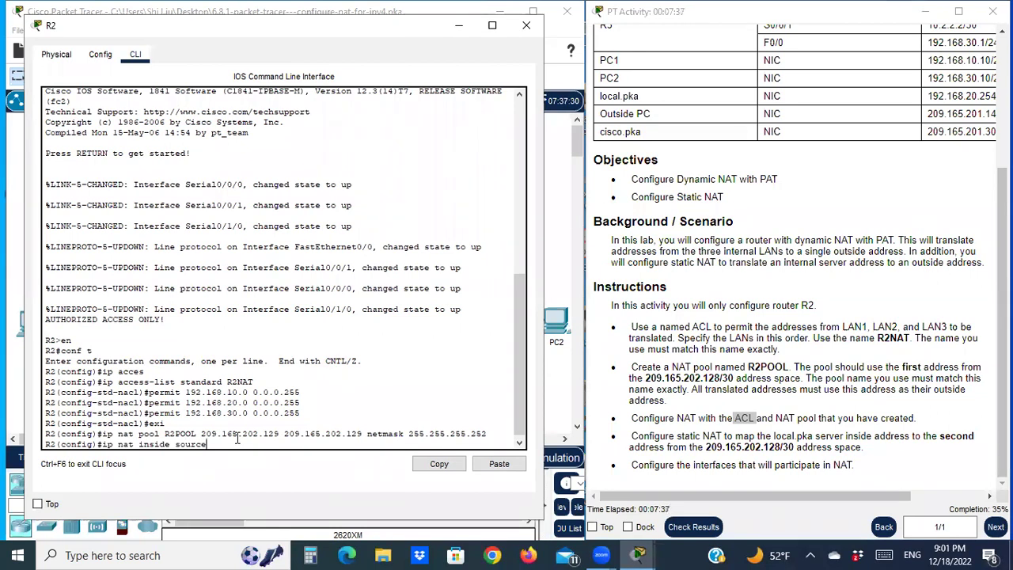
pyautogui.write(' list ')
pyautogui.write('R')
pyautogui.write('2NAT')
pyautogui.write('pool')
pyautogui.write(' R2')
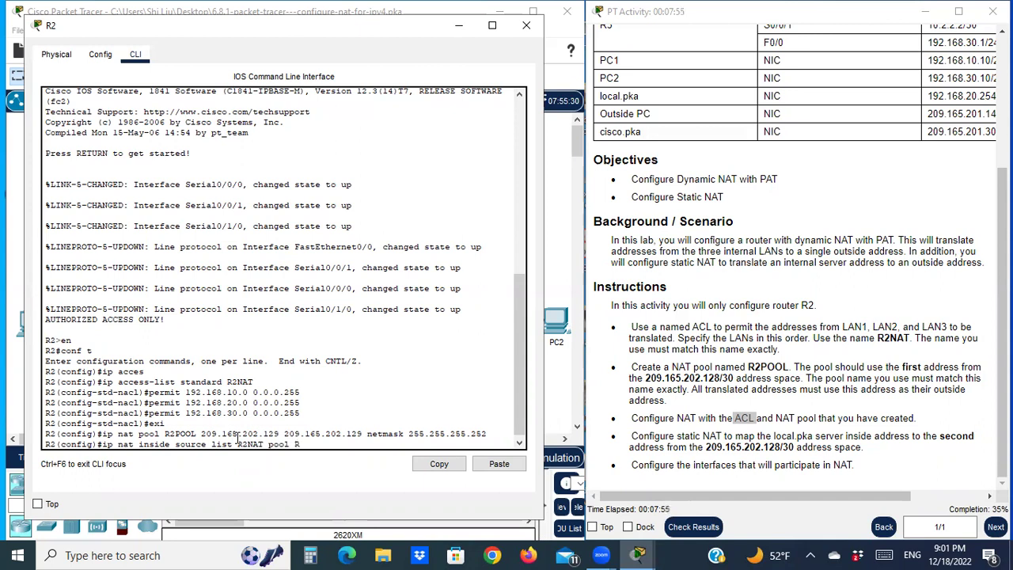
pyautogui.write('POOL')
pyautogui.write('overload')
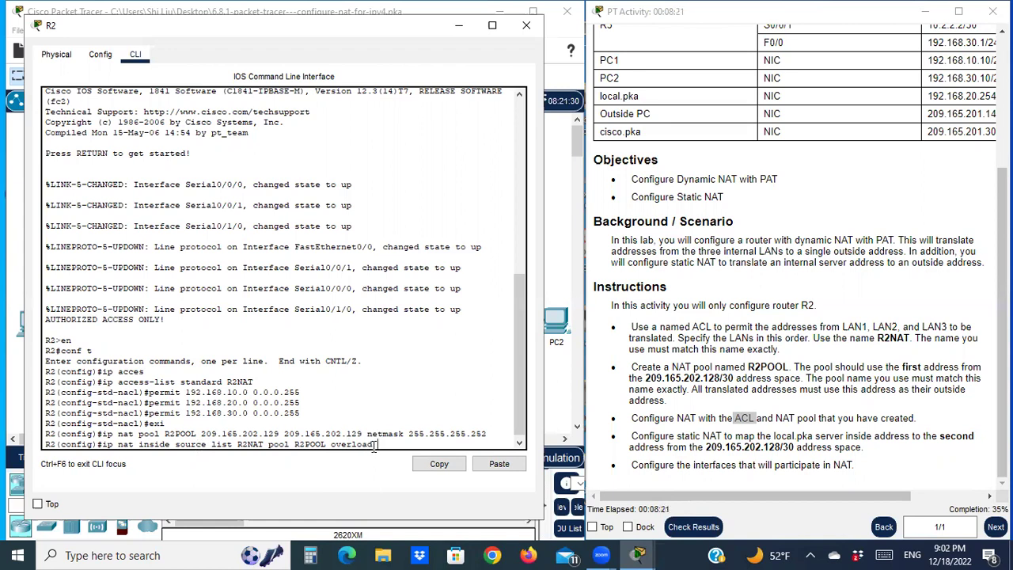
pyautogui.moveTo(296, 444); pyautogui.dragTo(325, 444)
pyautogui.moveTo(141, 446); pyautogui.dragTo(233, 445)
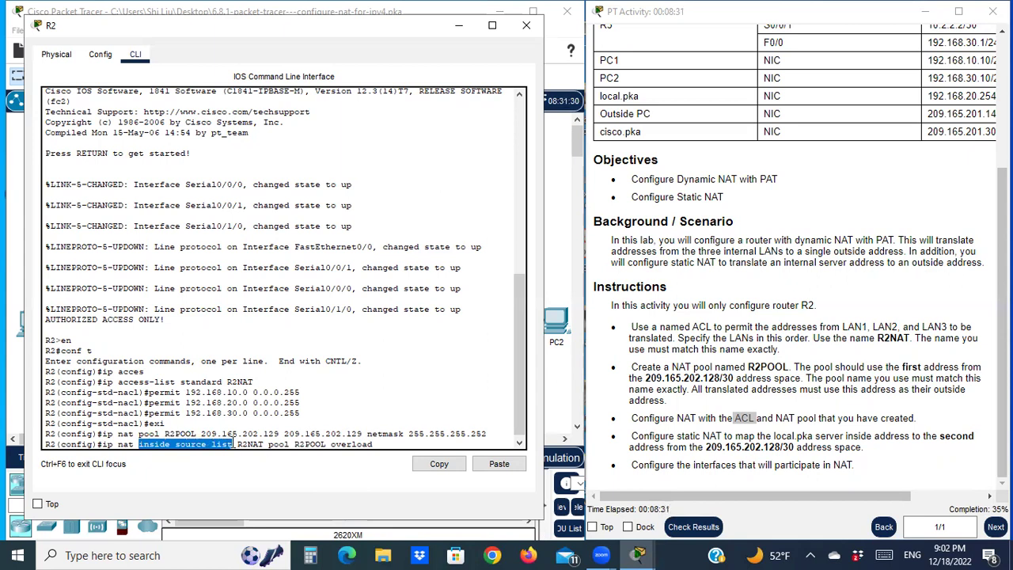
pyautogui.moveTo(294, 446); pyautogui.dragTo(325, 448)
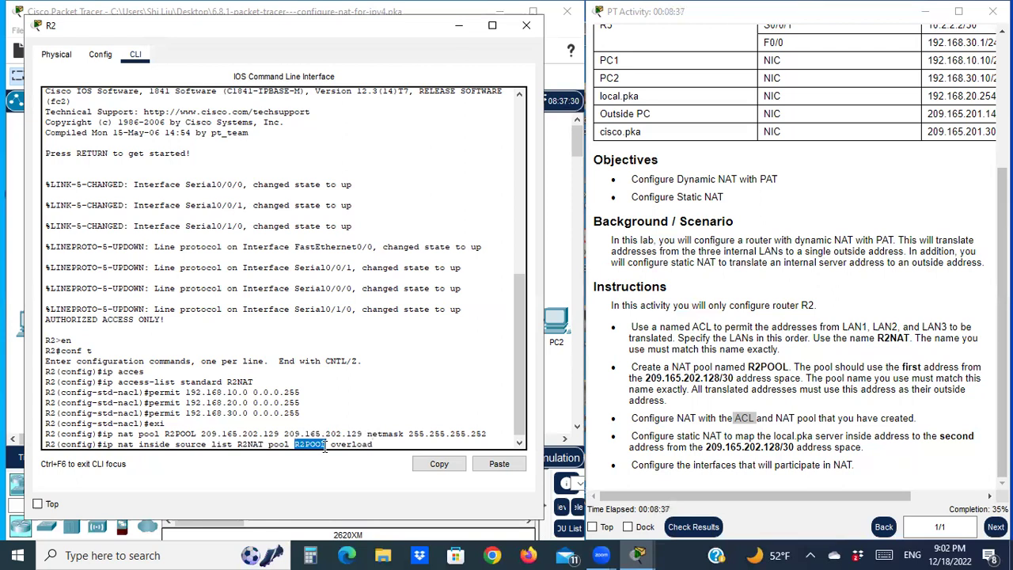
pyautogui.click(379, 444)
pyautogui.press('Return')
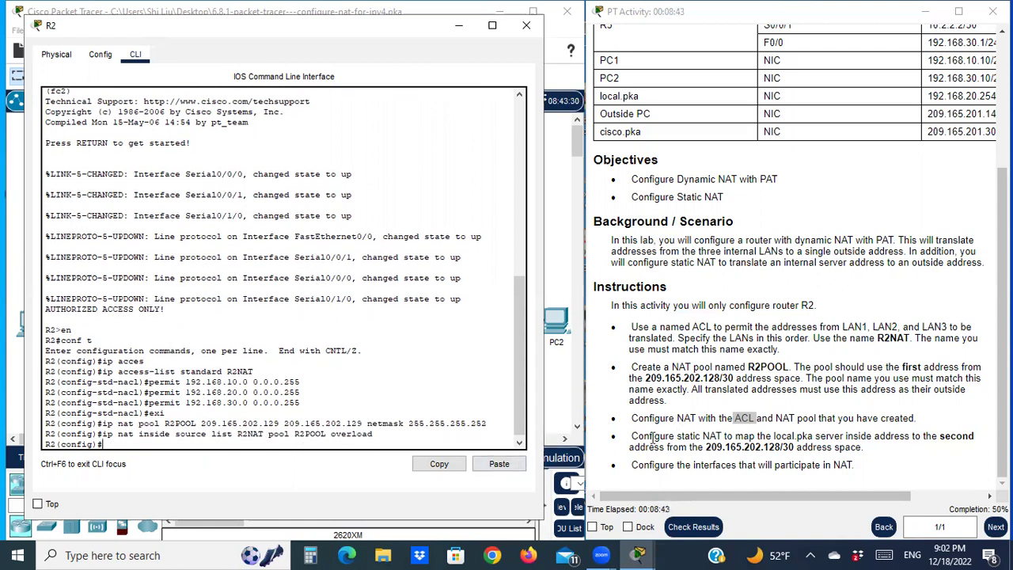
# Examine the static NAT instruction and the local.pka server's inside and outside addresses in the topology
pyautogui.moveTo(650, 436); pyautogui.dragTo(693, 437)
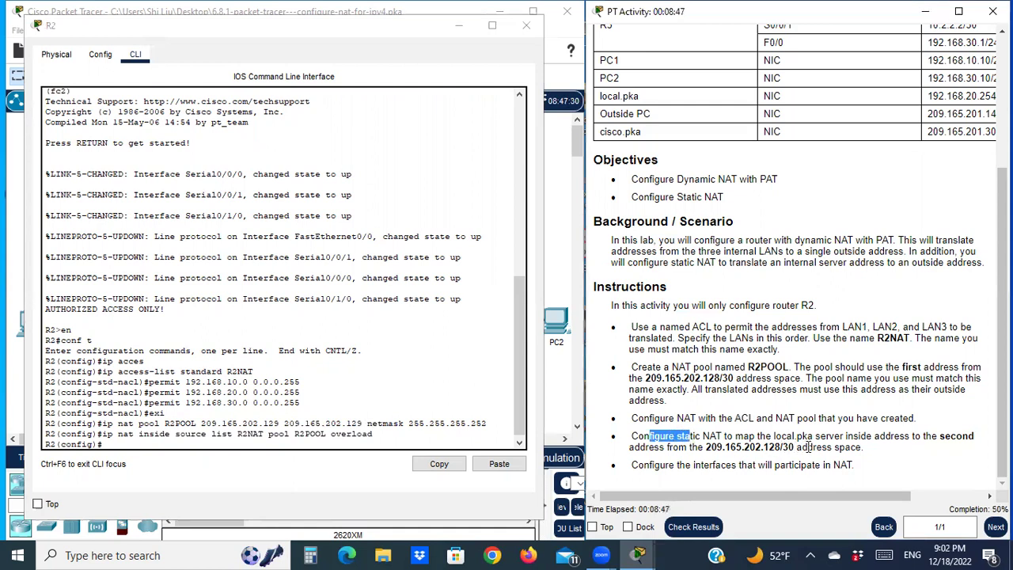
pyautogui.click(330, 31)
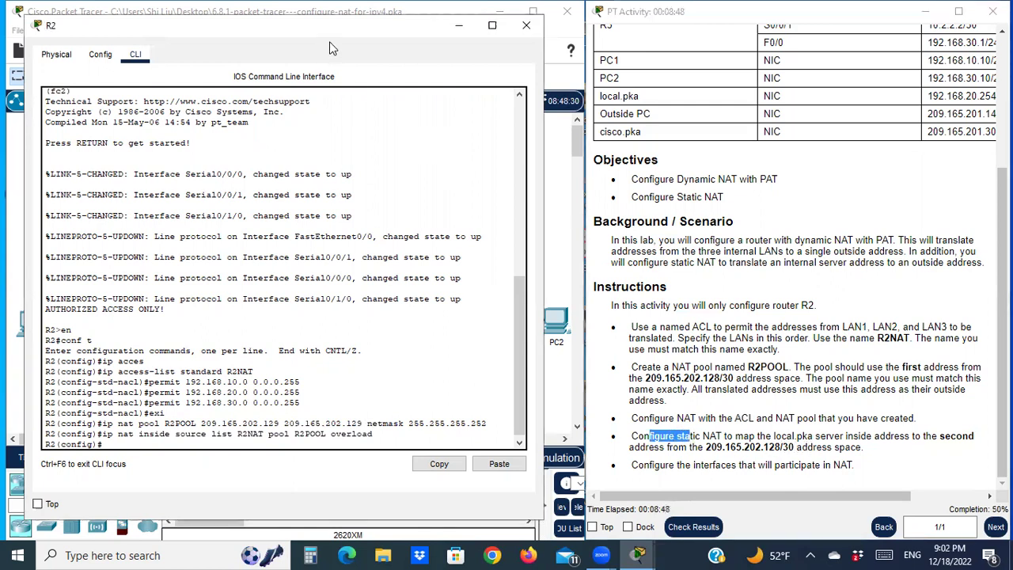
pyautogui.moveTo(332, 49); pyautogui.dragTo(353, 424)
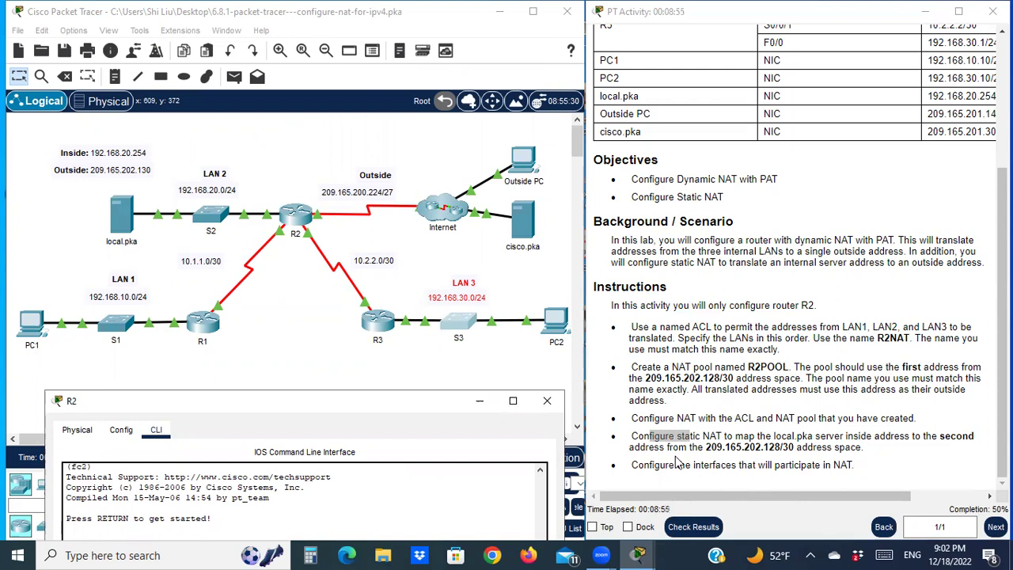
pyautogui.moveTo(707, 446); pyautogui.dragTo(867, 448)
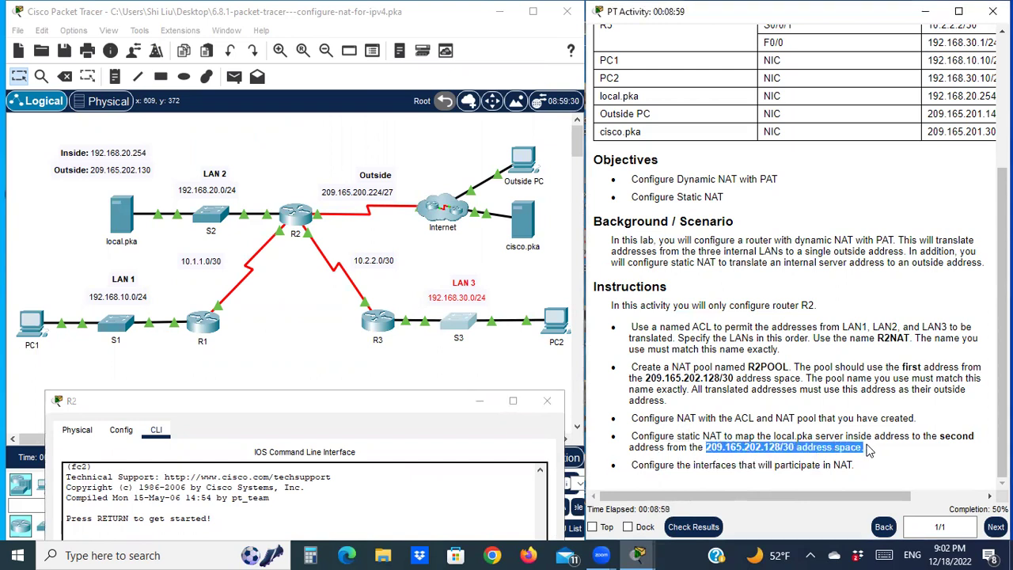
pyautogui.moveTo(646, 378); pyautogui.dragTo(736, 378)
pyautogui.moveTo(900, 367); pyautogui.dragTo(960, 368)
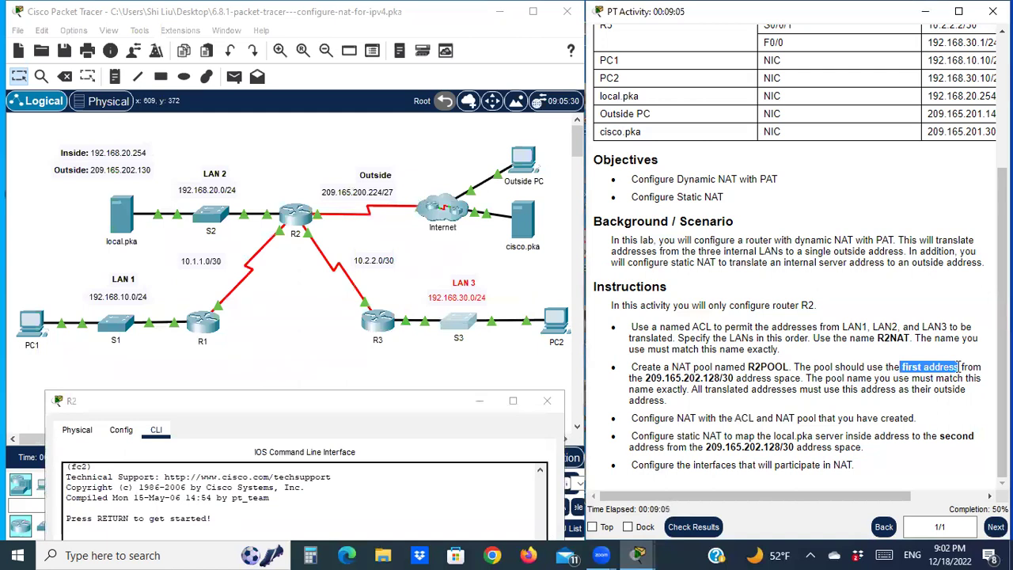
pyautogui.click(939, 436)
pyautogui.doubleClick(960, 436)
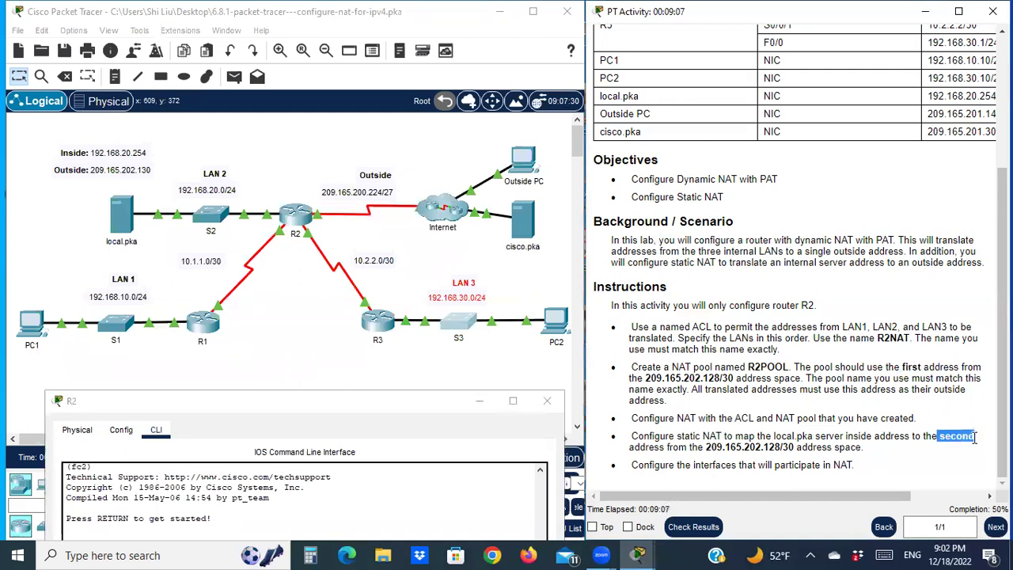
pyautogui.moveTo(706, 446); pyautogui.dragTo(778, 446)
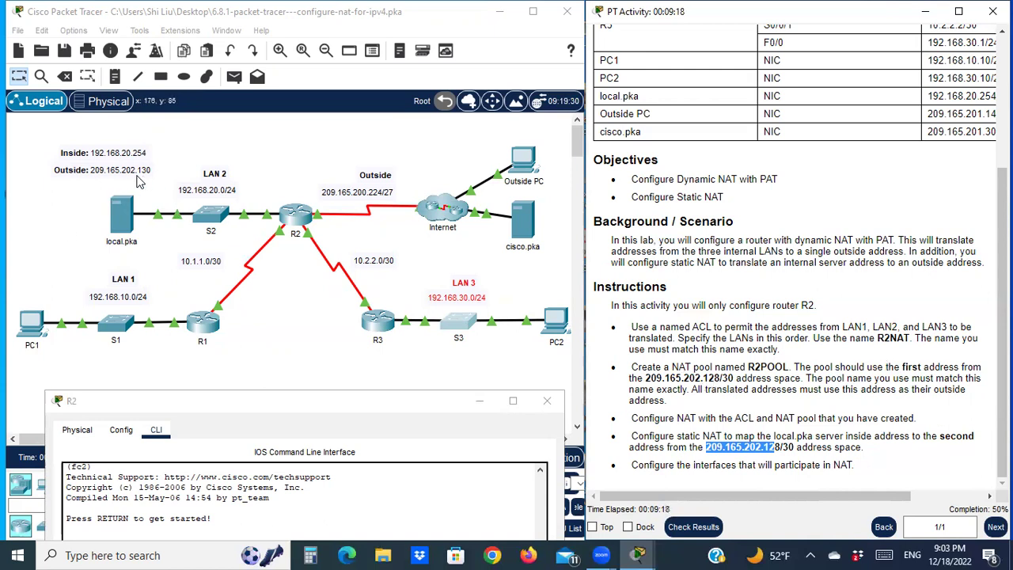
# Configure static NAT on R2 mapping inside address 192.168.20.254 to outside address 209.165.202.130
pyautogui.click(313, 401)
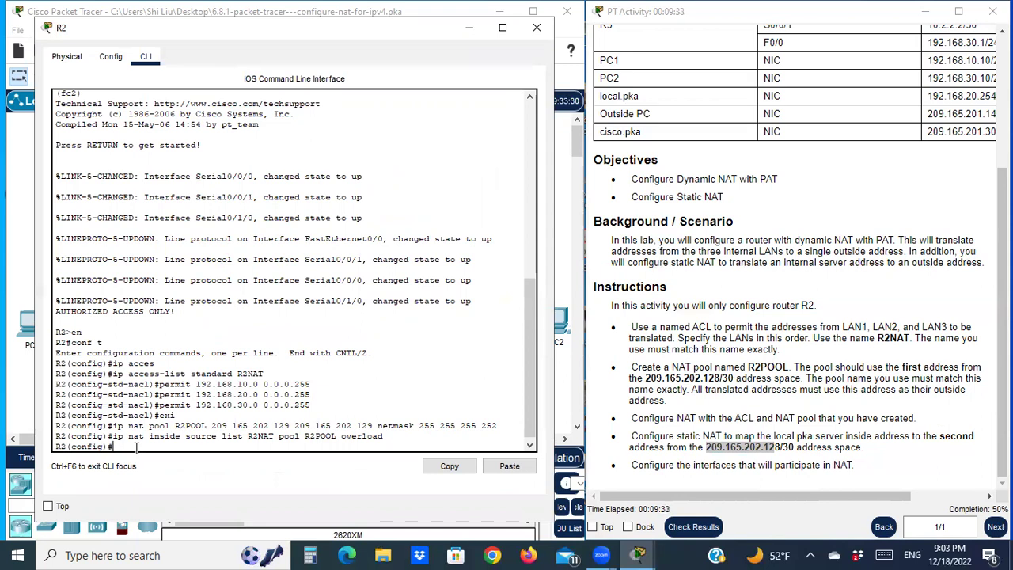
pyautogui.write('ip nat inside source stati')
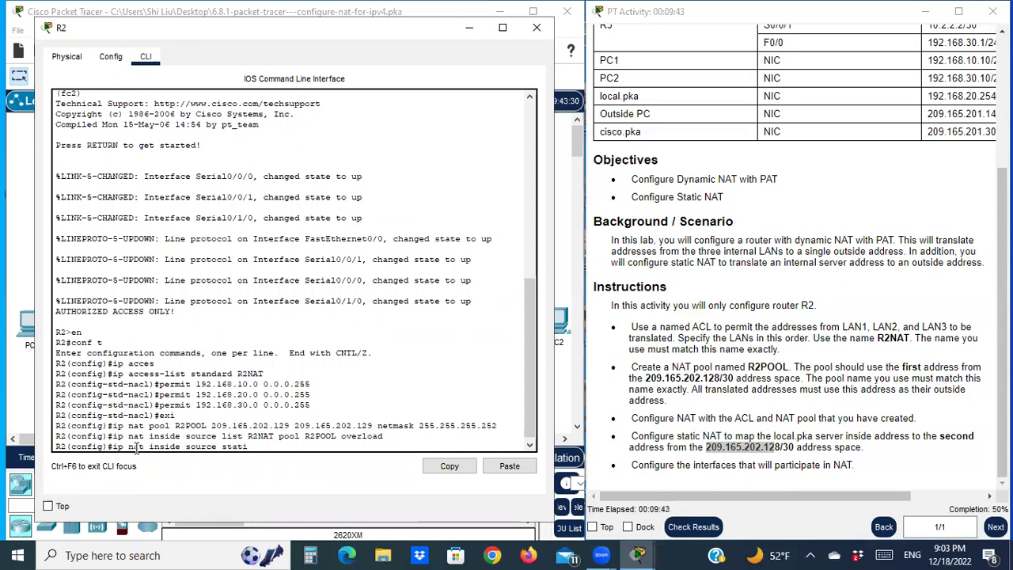
pyautogui.write('c')
pyautogui.moveTo(301, 44); pyautogui.dragTo(306, 48)
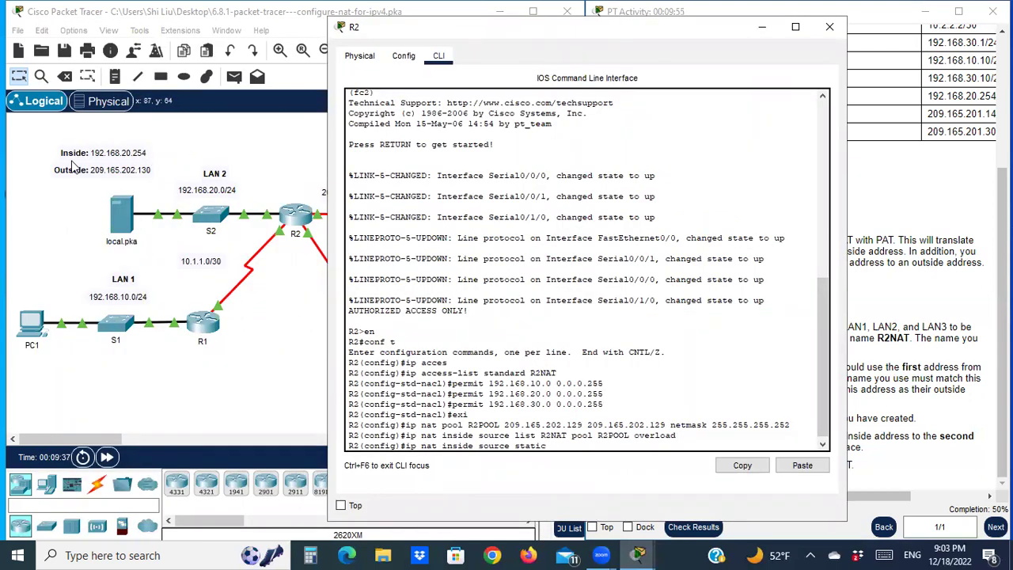
pyautogui.write('192.168.20.254')
pyautogui.write('209.165.202.130')
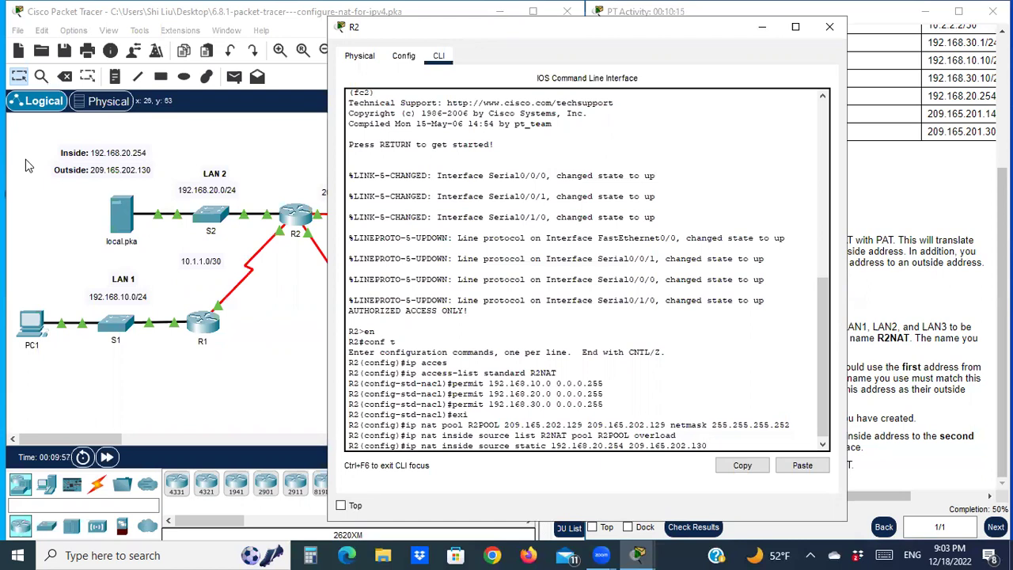
pyautogui.press('Return')
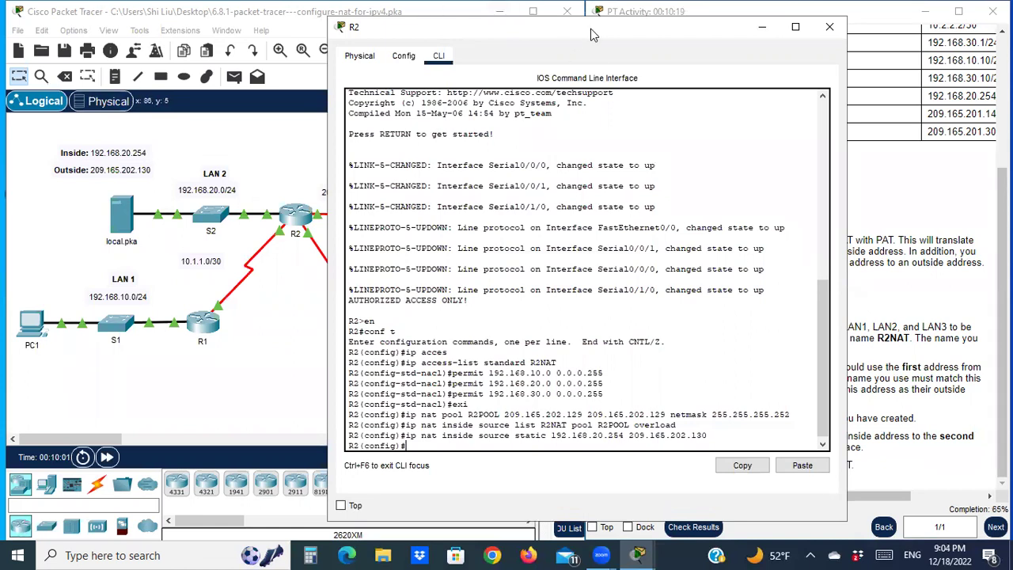
# Find R2's outside-facing interface in the addressing table and configure S0/1/0 as the NAT outside interface on R2
pyautogui.moveTo(590, 29); pyautogui.dragTo(554, 36)
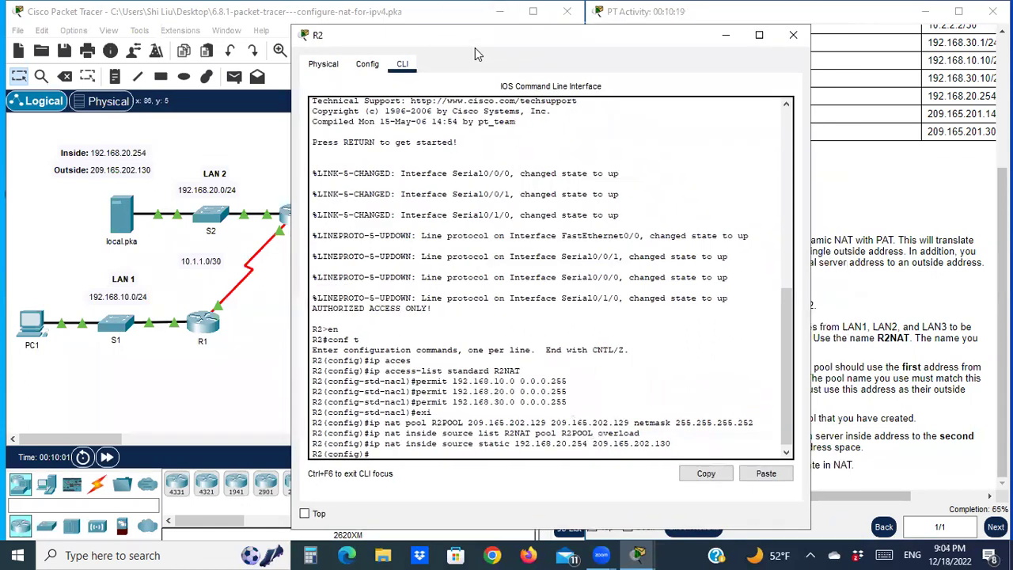
pyautogui.moveTo(475, 48); pyautogui.dragTo(228, 51)
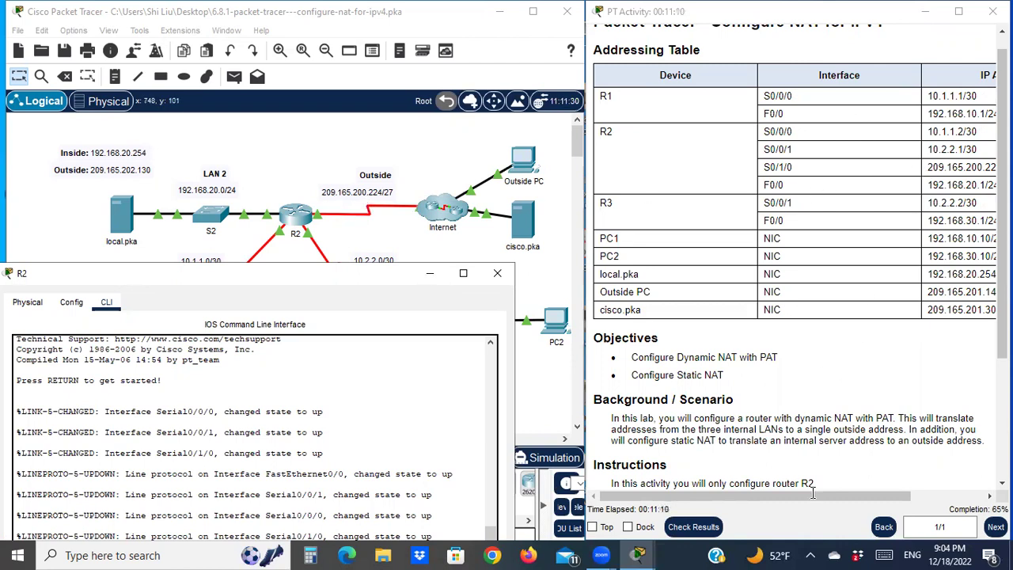
pyautogui.moveTo(823, 501); pyautogui.dragTo(836, 498)
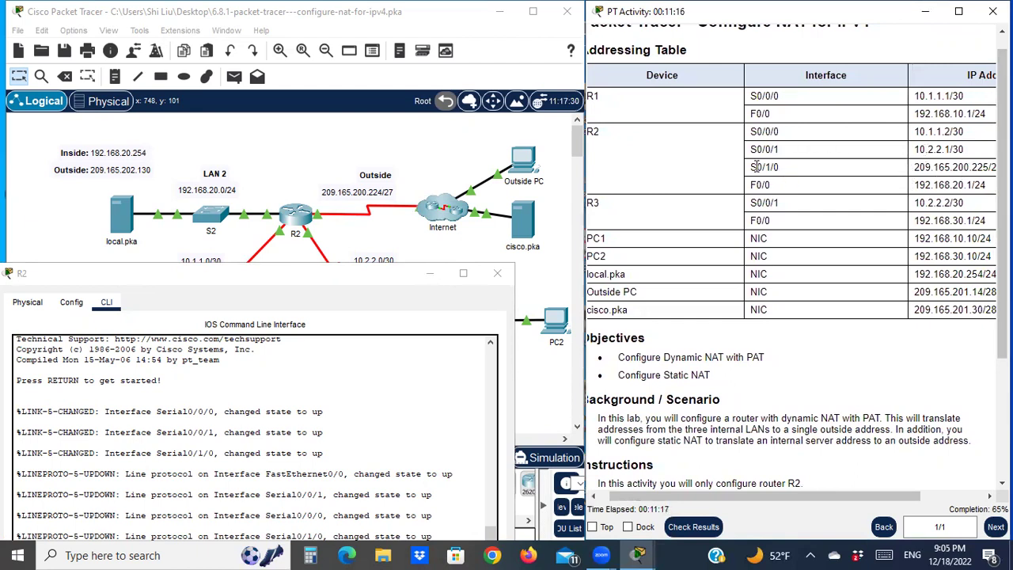
pyautogui.moveTo(751, 167); pyautogui.dragTo(973, 168)
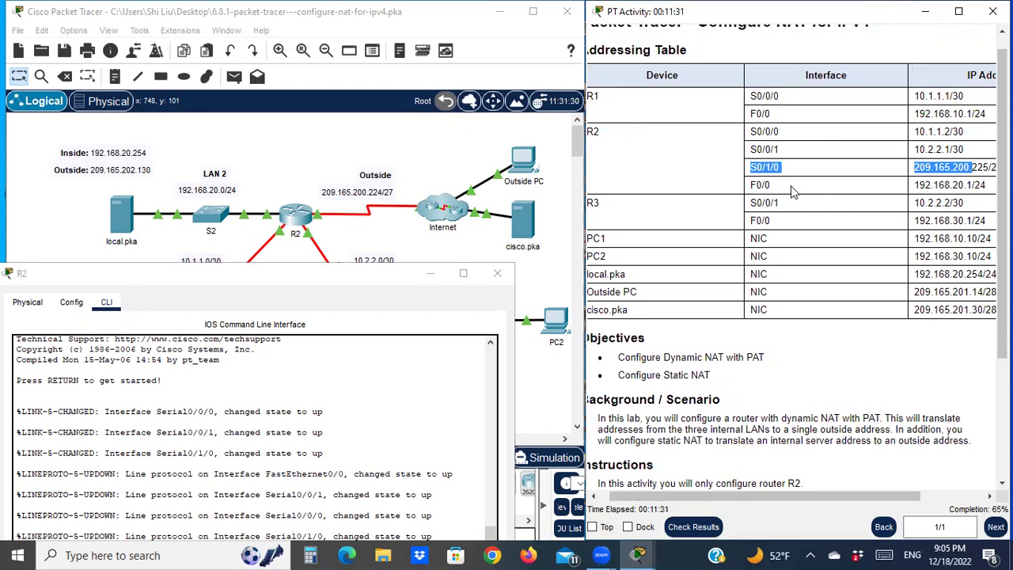
pyautogui.click(263, 283)
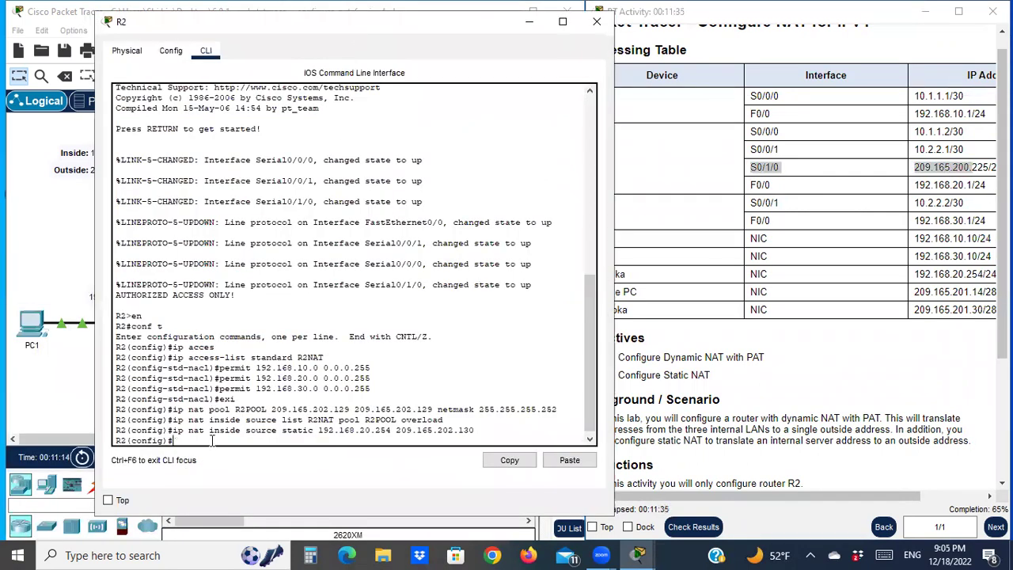
pyautogui.write('int')
pyautogui.write('s0/1/0')
pyautogui.press('Return')
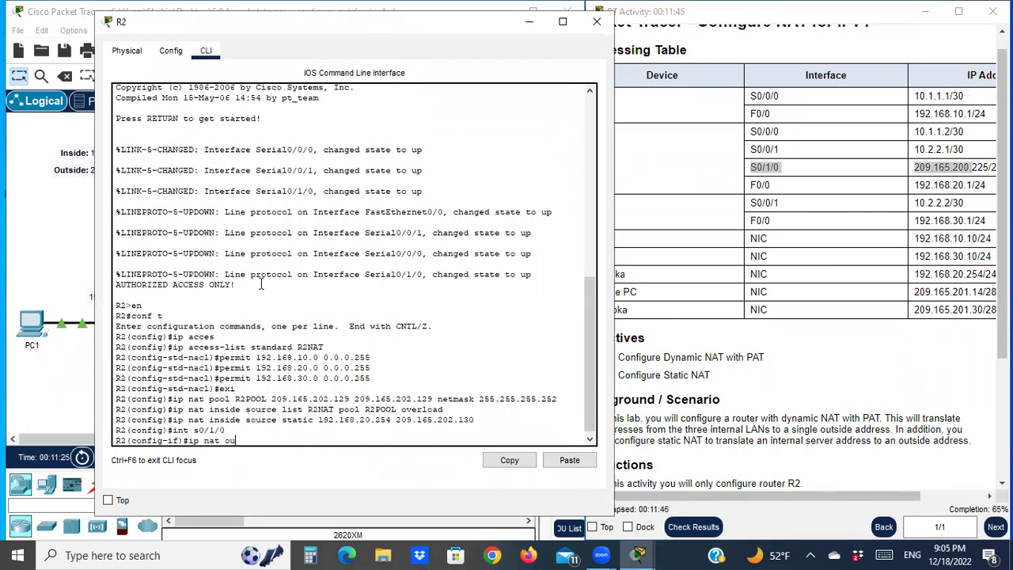
pyautogui.press('Return')
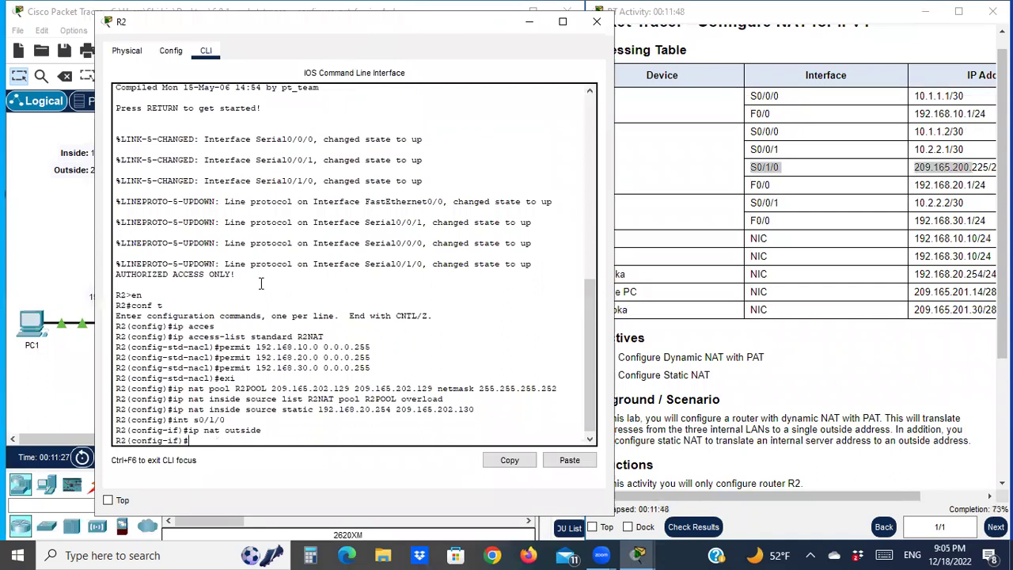
# Configure R2's serial interface S0/0/0 as a NAT inside interface
pyautogui.write('int s0/0/0')
pyautogui.press('Return')
pyautogui.write('ip')
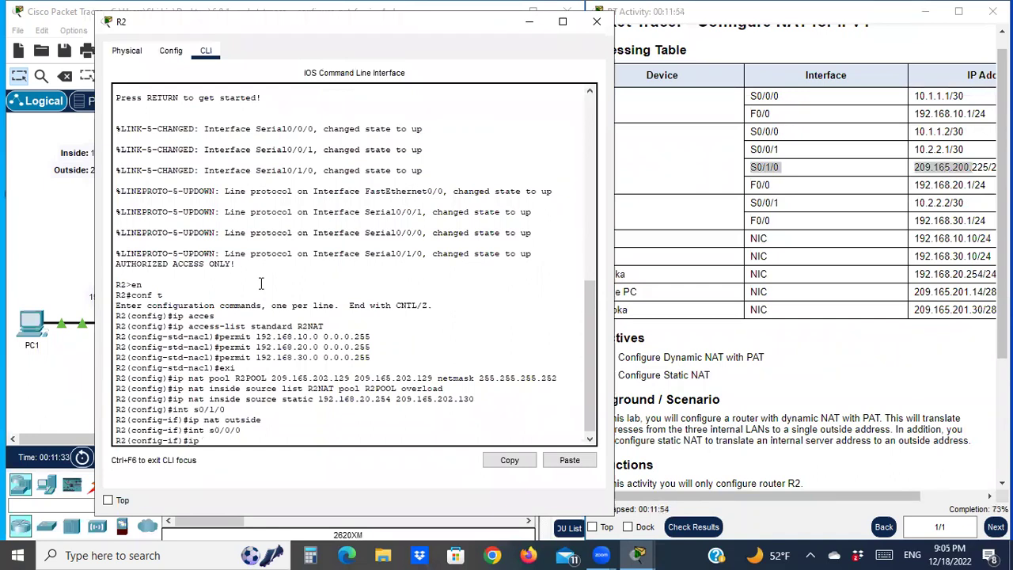
pyautogui.write(' nat inside')
pyautogui.press('Return')
# Configure R2's serial interface S0/0/1 as a NAT inside interface
pyautogui.write('int s0/0/')
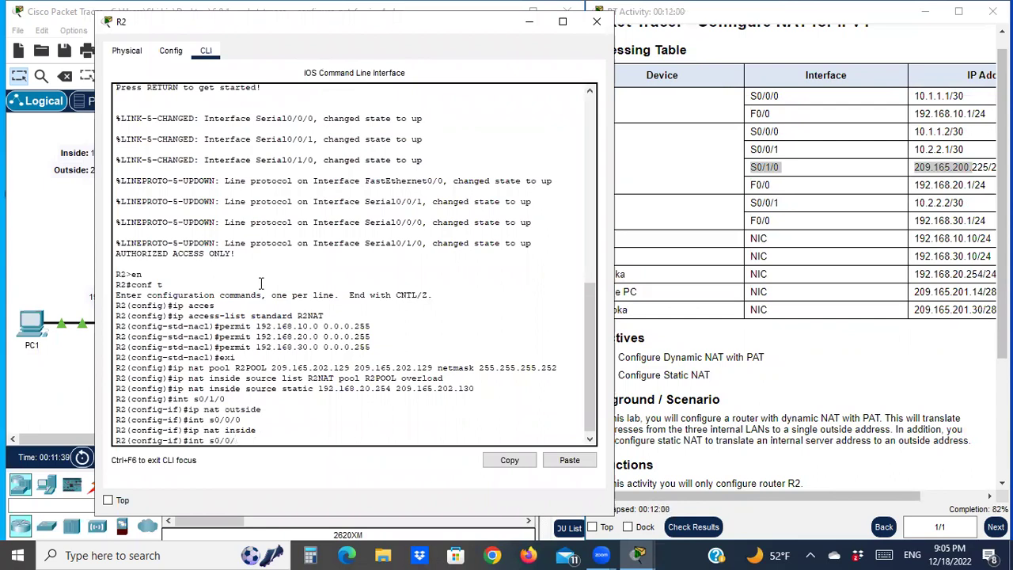
pyautogui.write('1')
pyautogui.press('Return')
pyautogui.write('ip nat inside')
pyautogui.press('Return')
# Configure R2's FastEthernet interface F0/0 as a NAT inside interface
pyautogui.write('int f0/0')
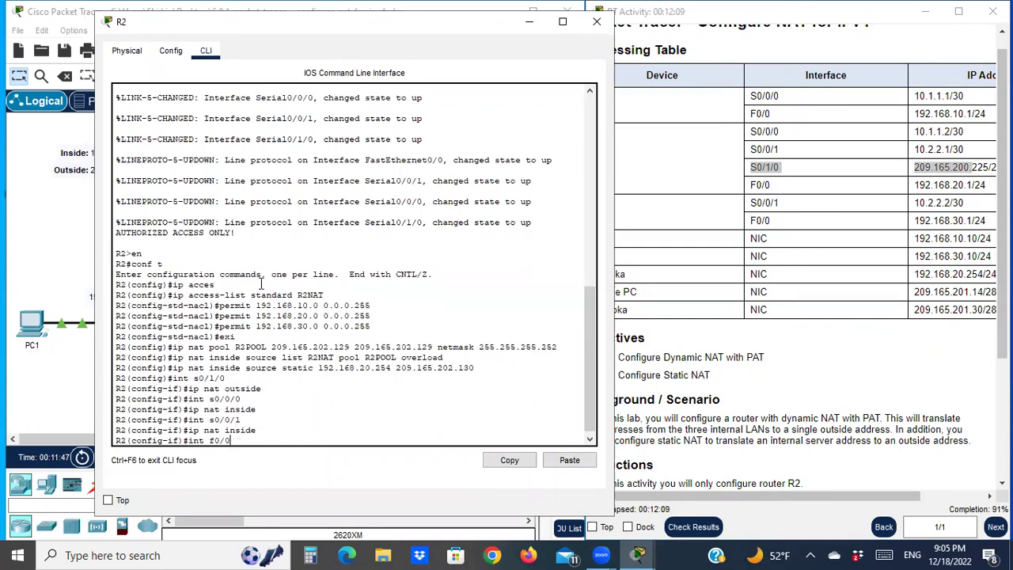
pyautogui.press('Return')
pyautogui.write('ip nat in')
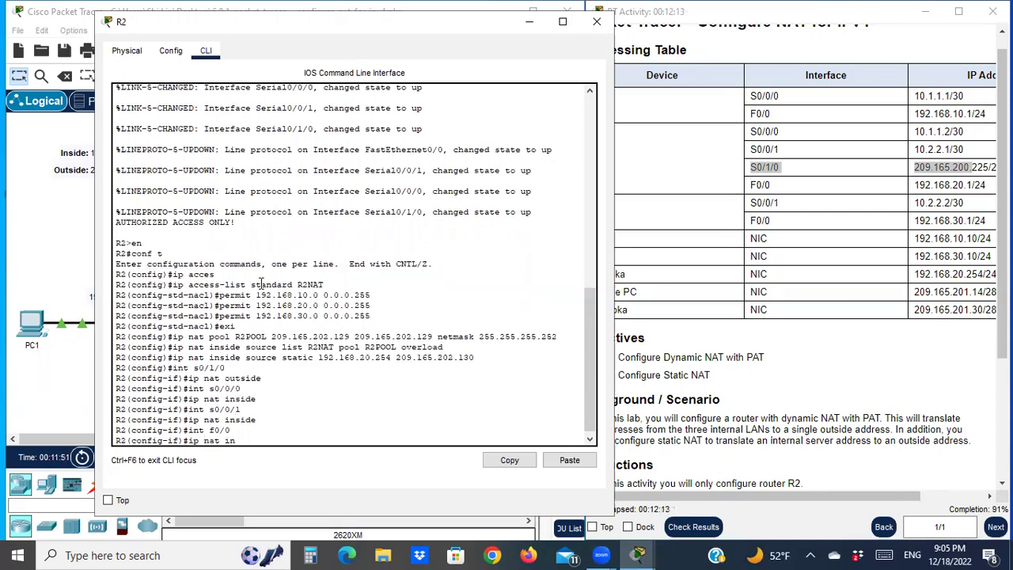
pyautogui.write('side')
pyautogui.press('Return')
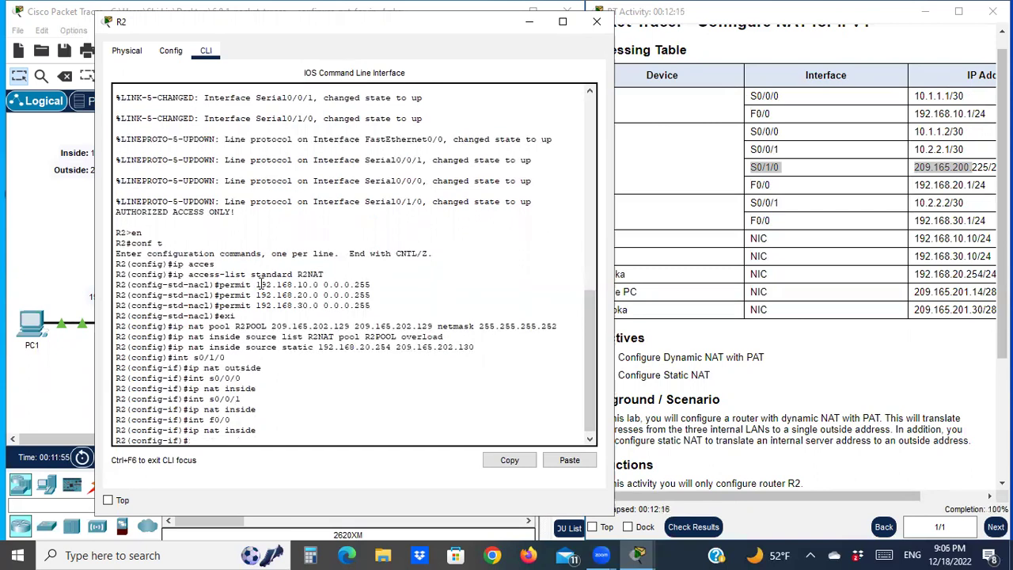
# Minimize the R2 window and review the addressing table and activity instructions against the completed configuration
pyautogui.click(530, 30)
pyautogui.scroll(-3, 823, 374)
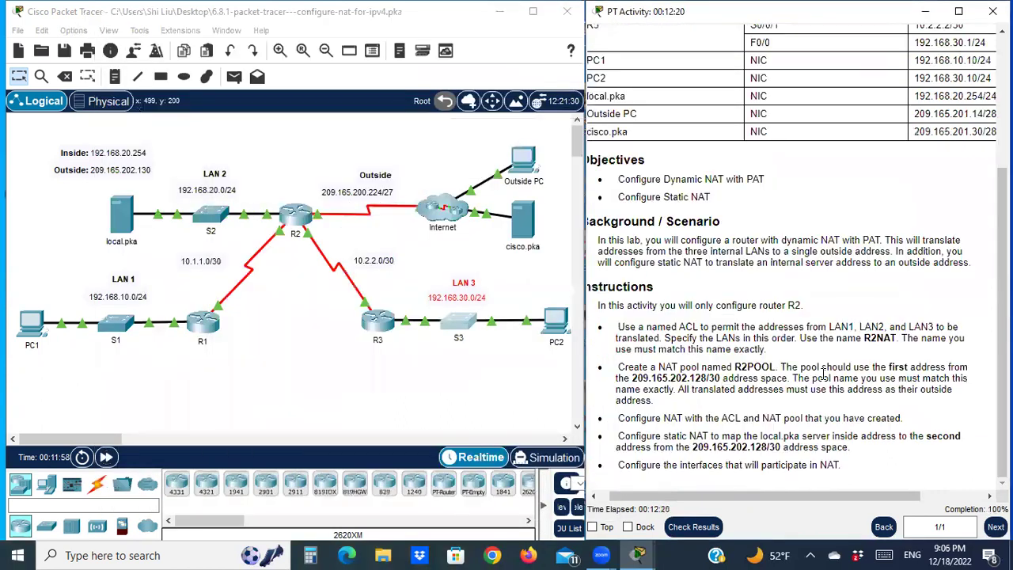
pyautogui.scroll(1, 733, 434)
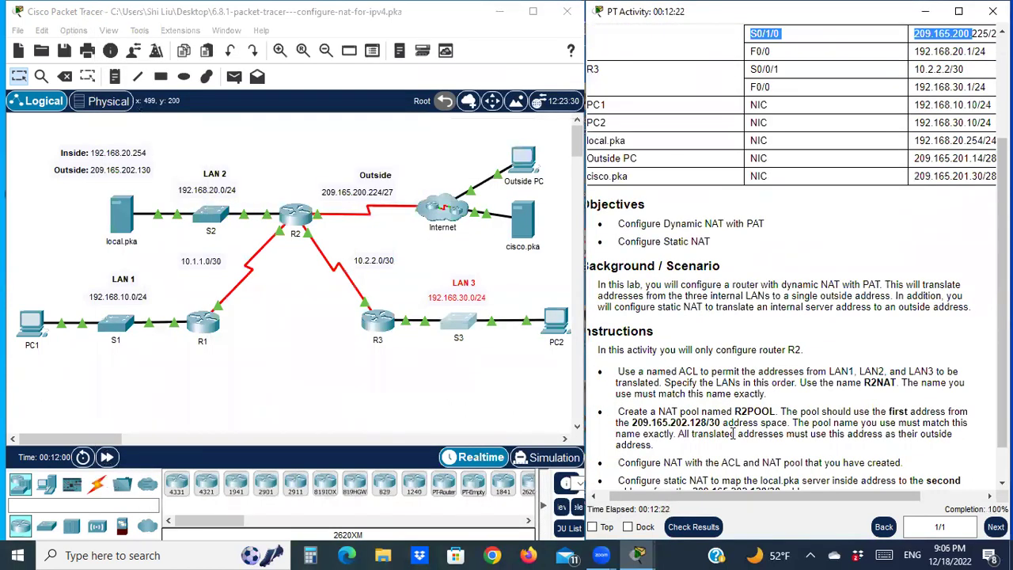
pyautogui.scroll(3, 733, 434)
pyautogui.scroll(-4, 732, 434)
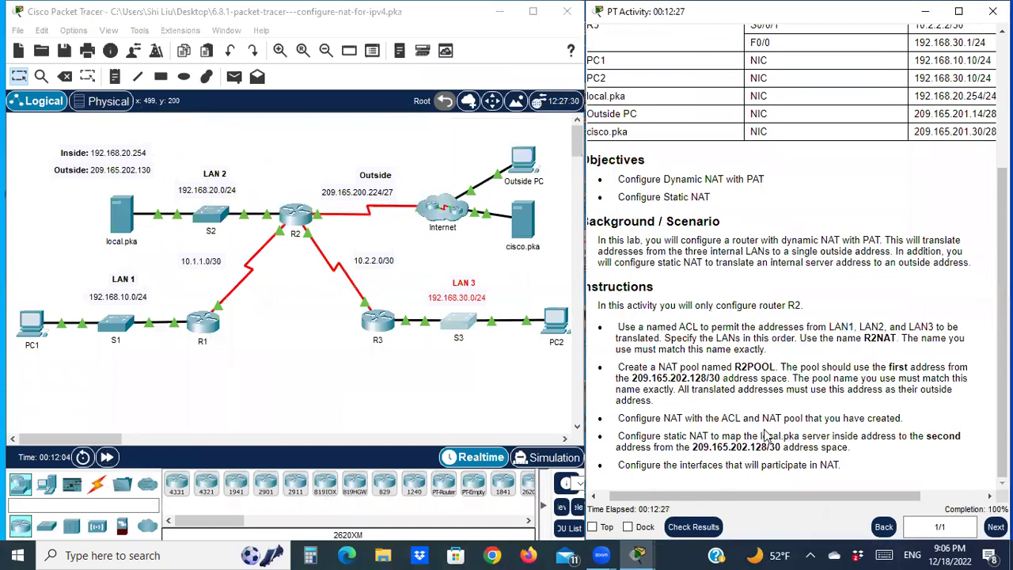
pyautogui.scroll(3, 752, 414)
pyautogui.scroll(1, 752, 414)
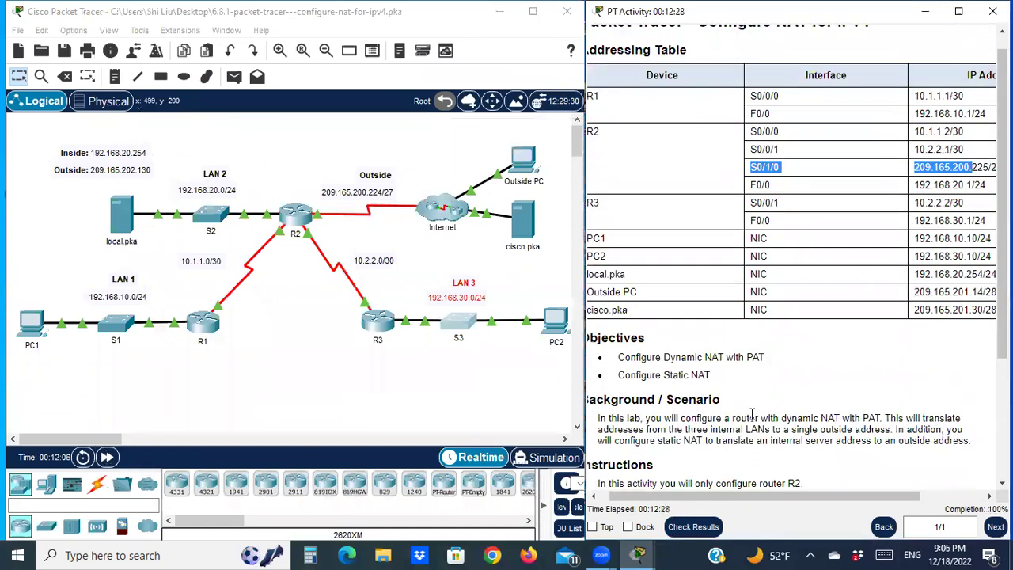
pyautogui.scroll(-3, 752, 380)
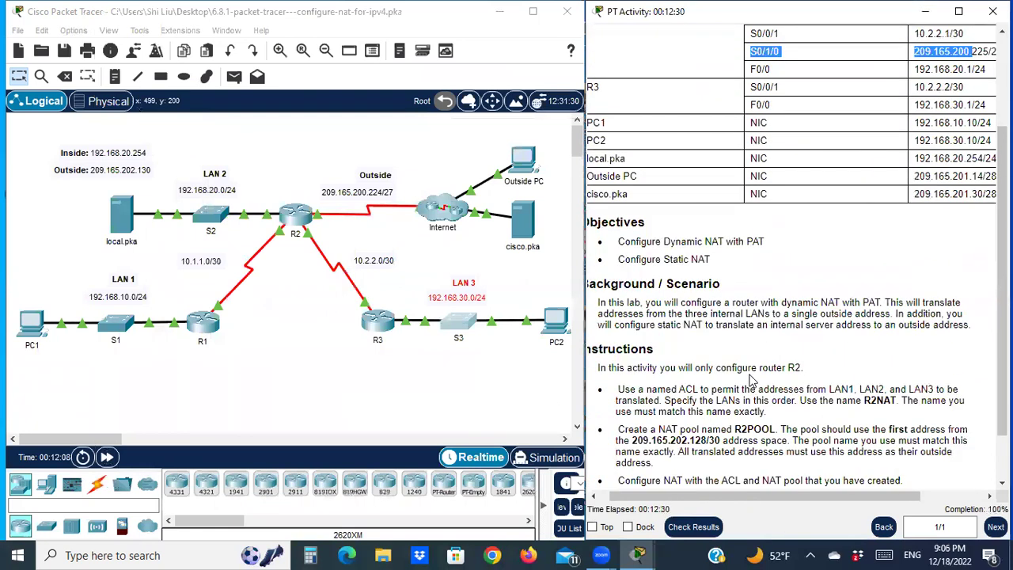
pyautogui.scroll(-1, 751, 380)
pyautogui.click(360, 398)
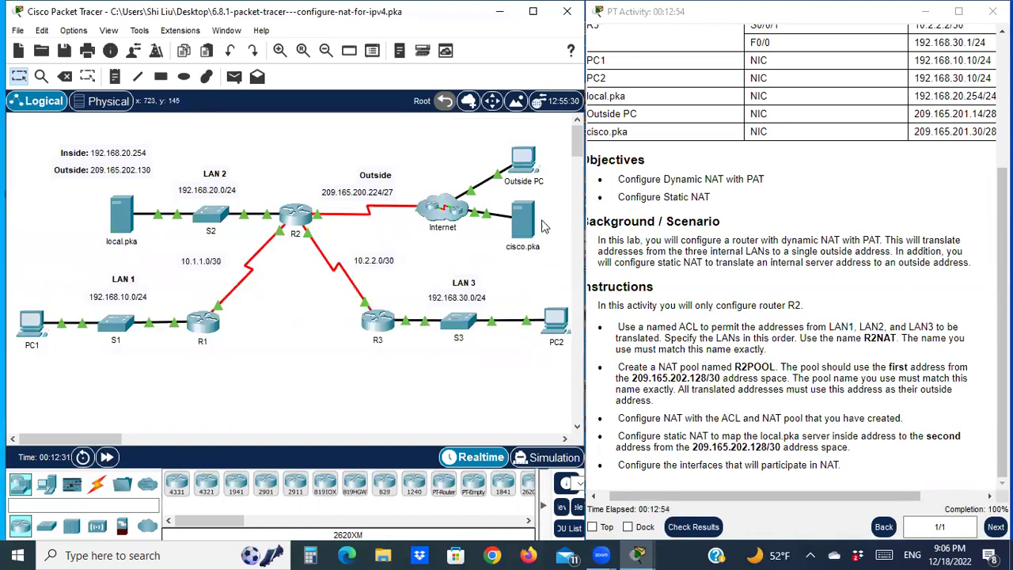
# Open the command prompt on PC1 and move its window clear of the activity instructions
pyautogui.moveTo(524, 238)
pyautogui.click(44, 321)
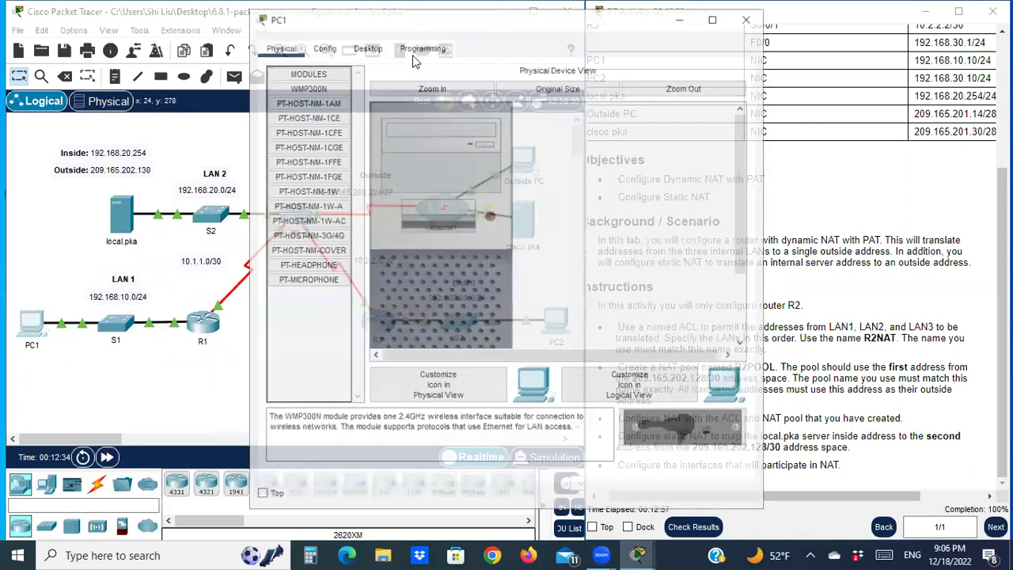
pyautogui.click(367, 46)
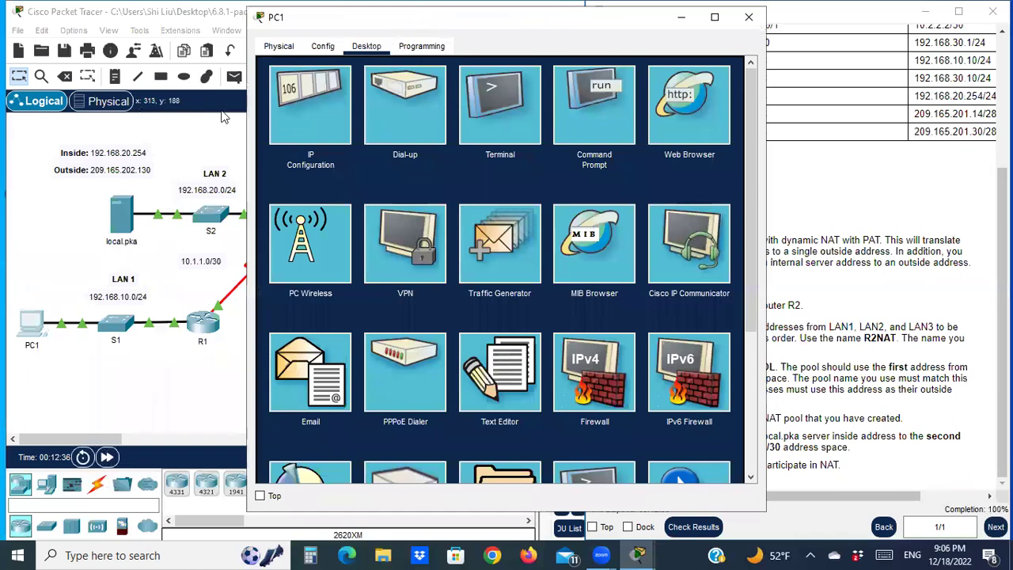
pyautogui.moveTo(409, 26); pyautogui.dragTo(181, 92)
pyautogui.click(365, 175)
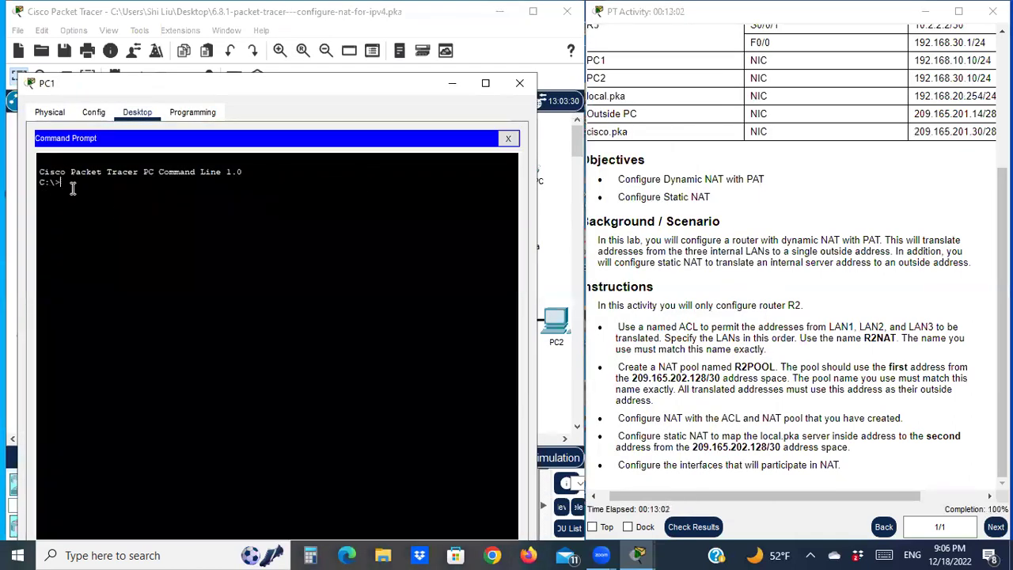
# Enter a ping command on PC1 with cisco.pka's address 209.165.201.30 copied from the addressing table
pyautogui.write('ping')
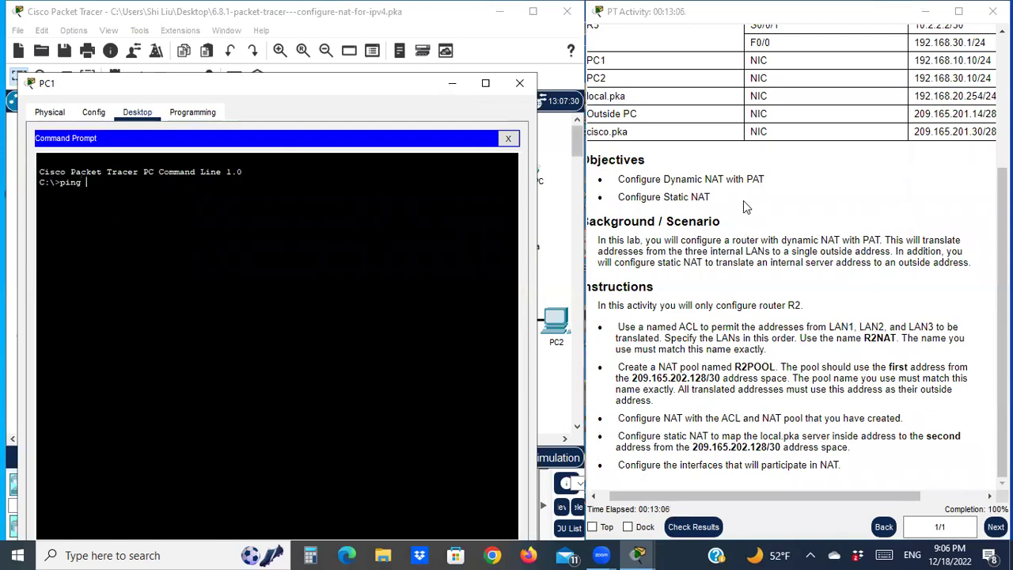
pyautogui.scroll(1, 743, 200)
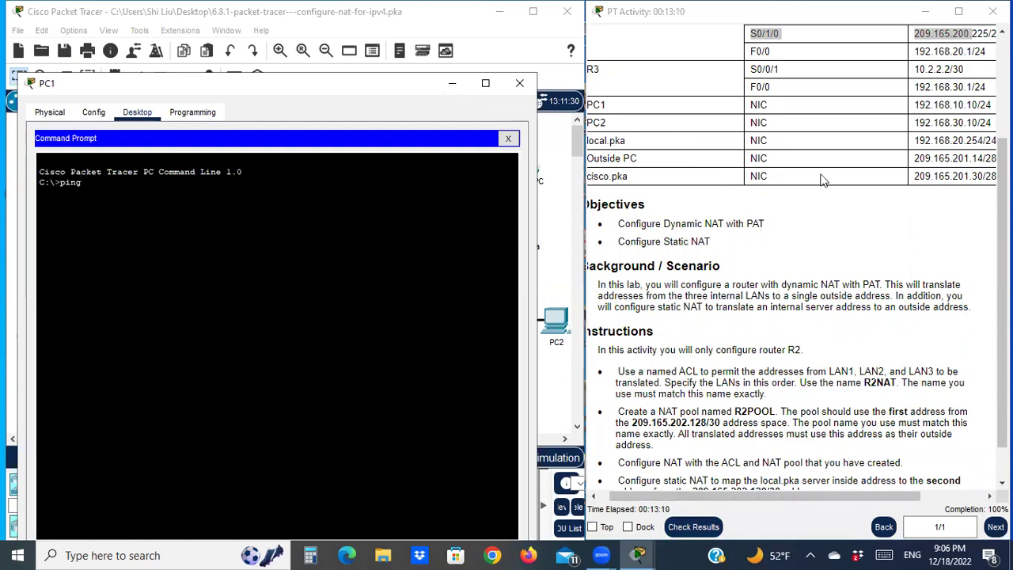
pyautogui.click(918, 174)
pyautogui.moveTo(916, 174); pyautogui.dragTo(984, 176)
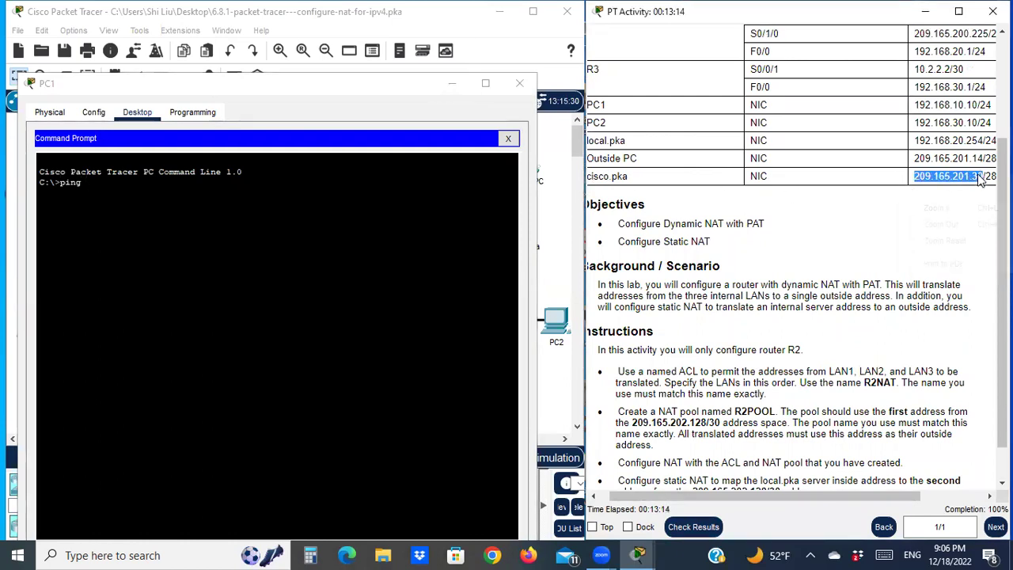
pyautogui.rightClick(983, 176)
pyautogui.click(967, 183)
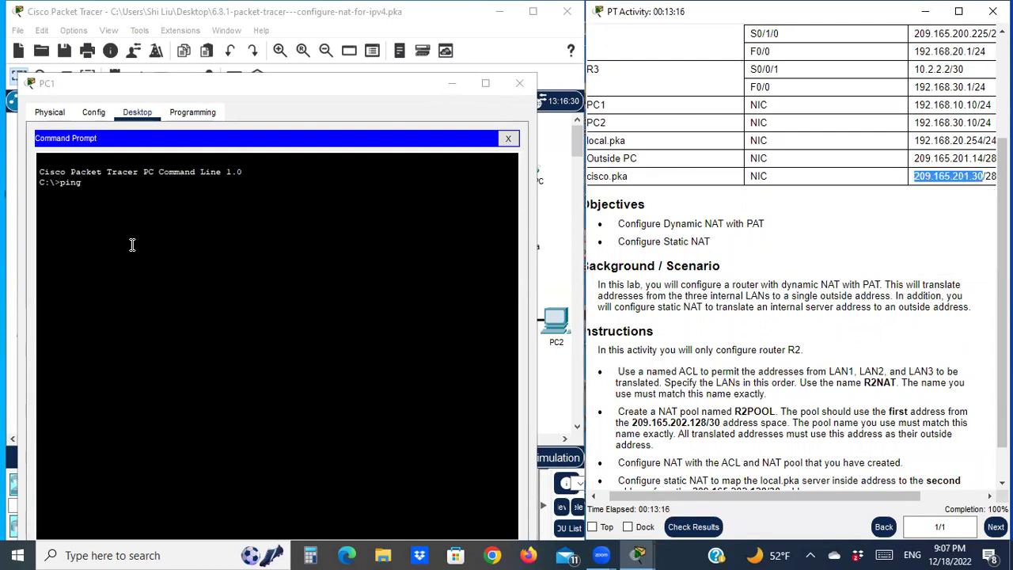
pyautogui.click(114, 190)
pyautogui.rightClick(114, 189)
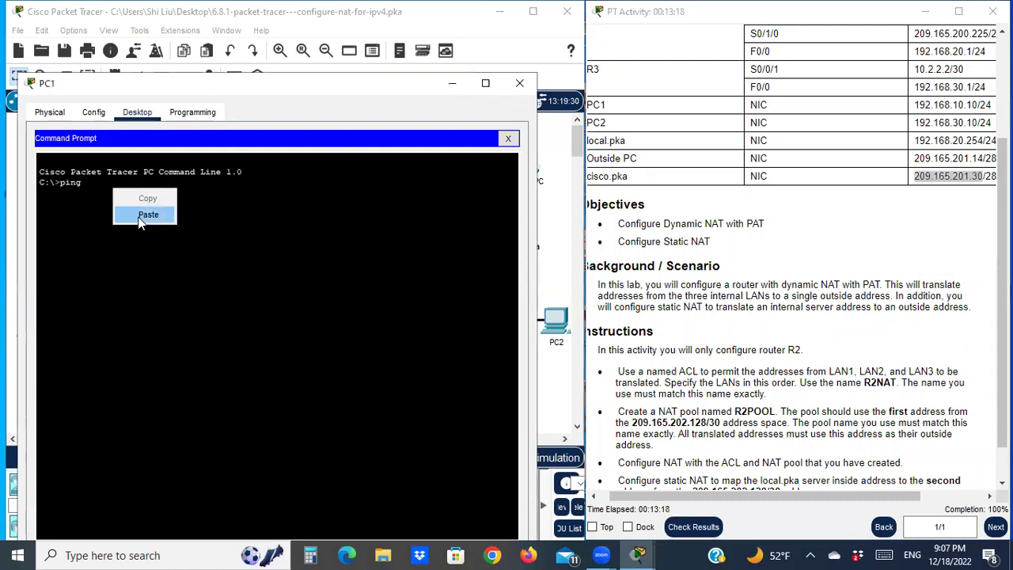
pyautogui.click(146, 214)
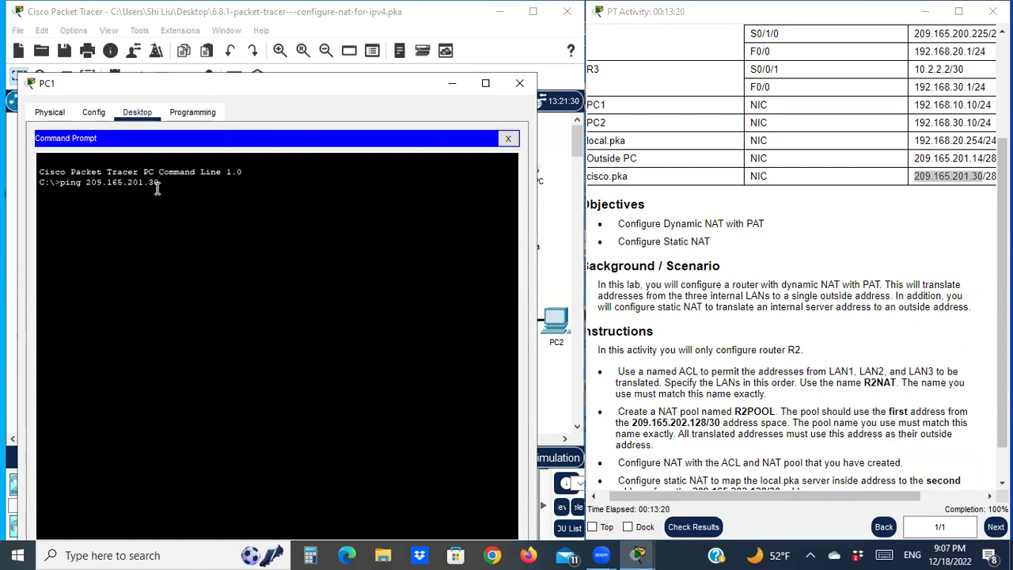
# Copy the full ping 209.165.201.30 command for reuse, run it on PC1, and close the PC1 window
pyautogui.hotkey('ctrl', 'a')
pyautogui.click(57, 183)
pyautogui.moveTo(58, 184); pyautogui.dragTo(160, 183)
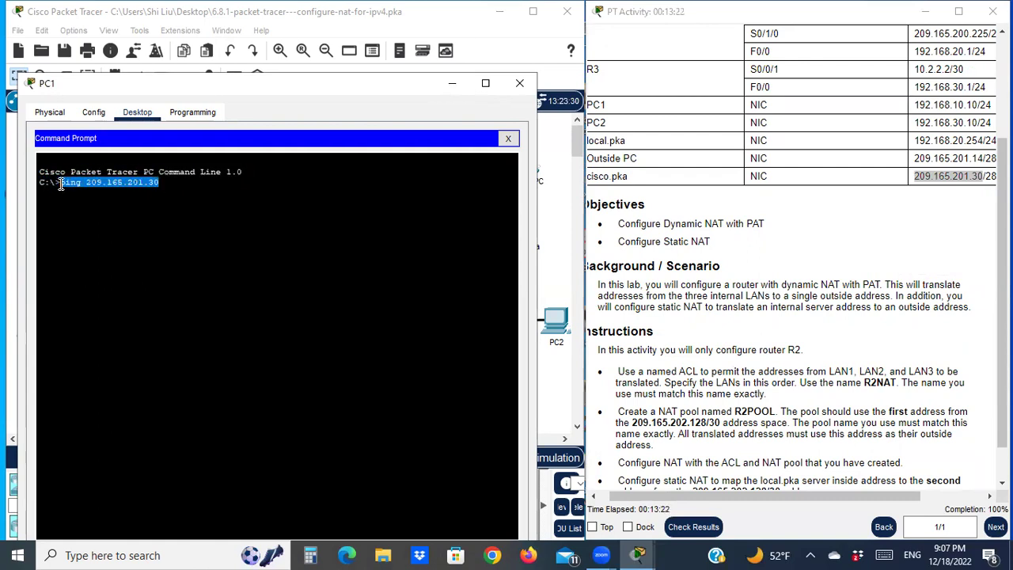
pyautogui.rightClick(108, 186)
pyautogui.click(141, 192)
pyautogui.press('Return')
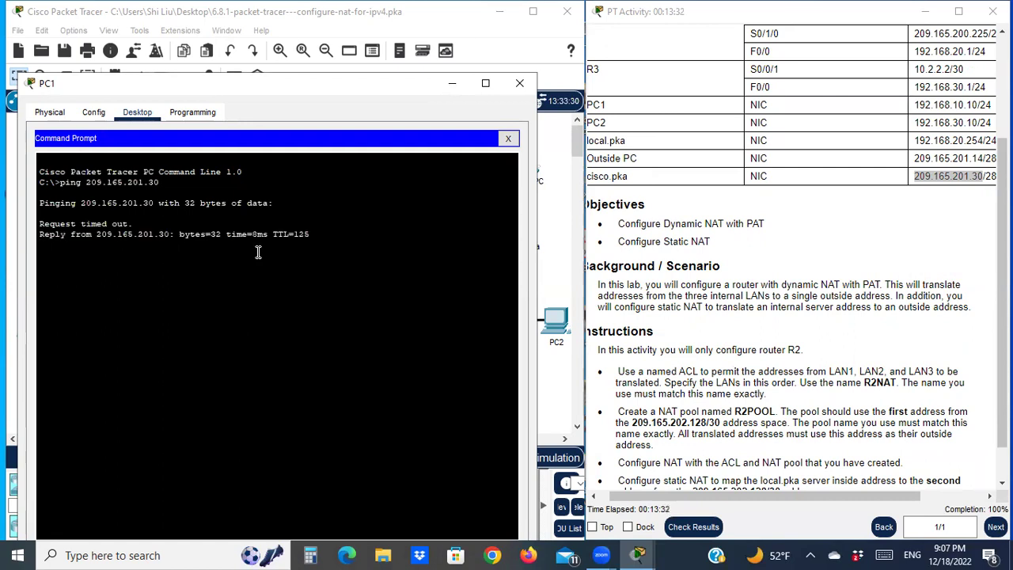
pyautogui.click(520, 84)
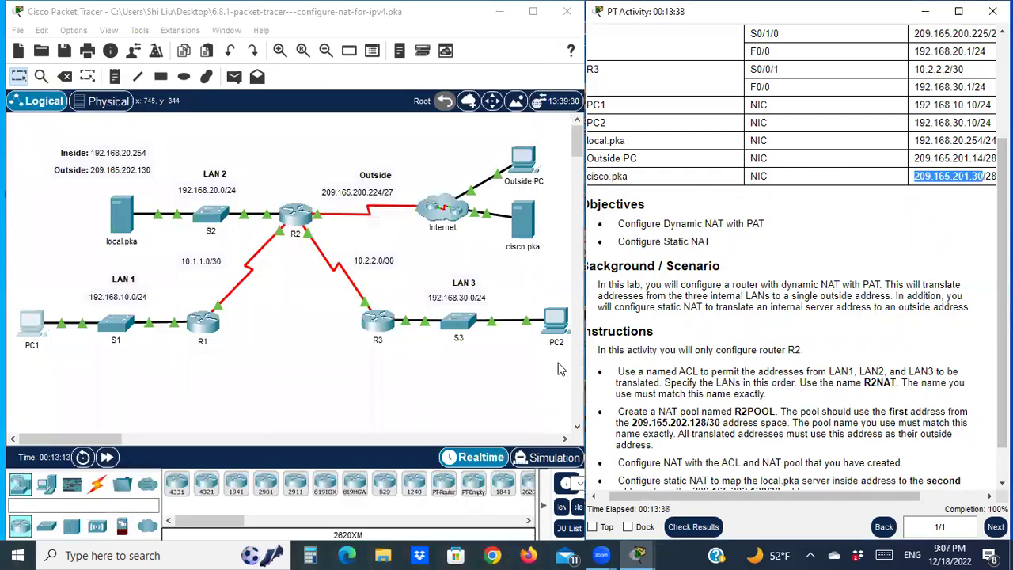
# Ping cisco.pka at 209.165.201.30 from PC2's command prompt using the copied command, and close the PC2 window
pyautogui.click(558, 323)
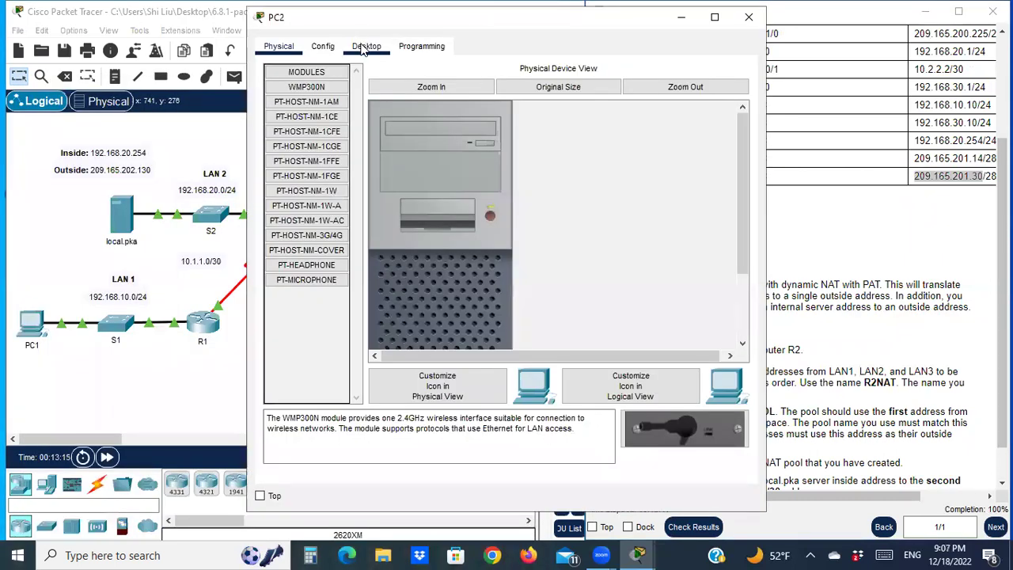
pyautogui.click(366, 46)
pyautogui.click(581, 113)
pyautogui.rightClick(330, 115)
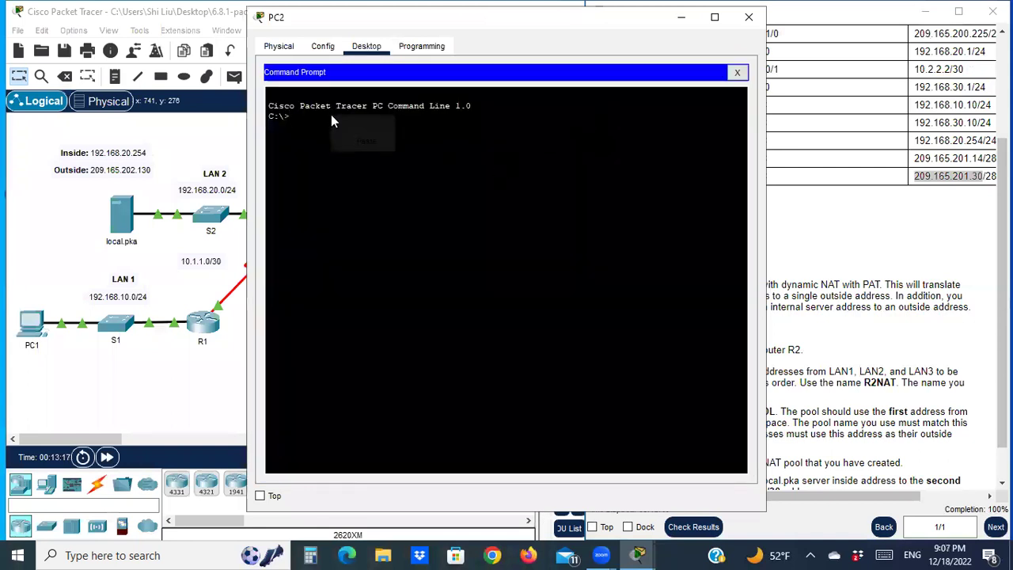
pyautogui.click(366, 141)
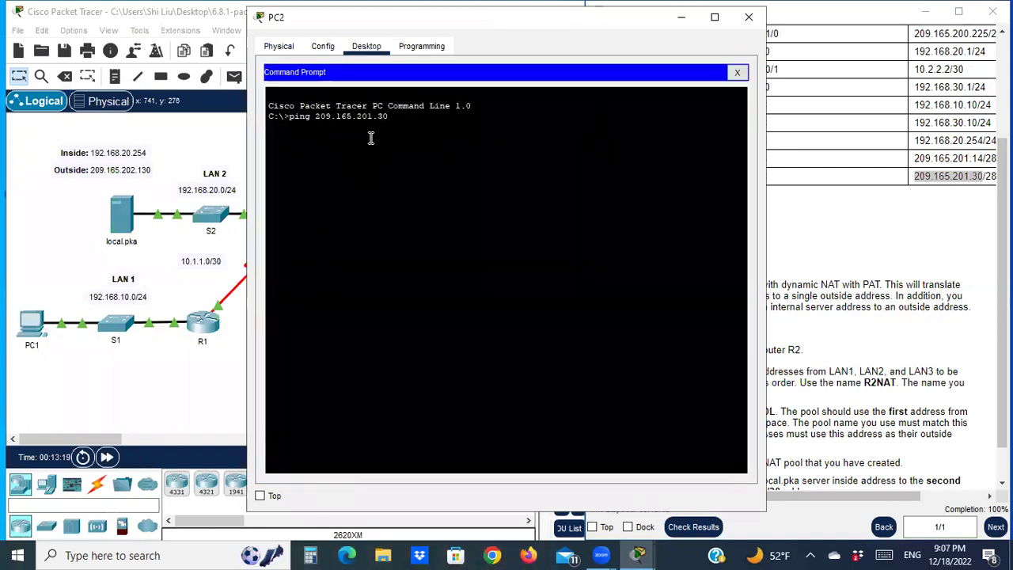
pyautogui.press('Return')
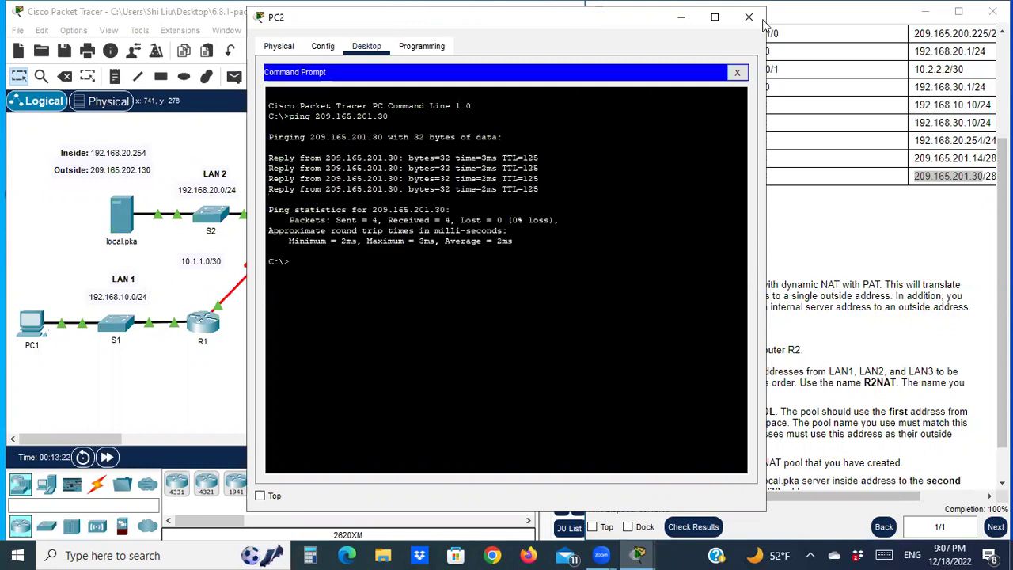
pyautogui.click(744, 21)
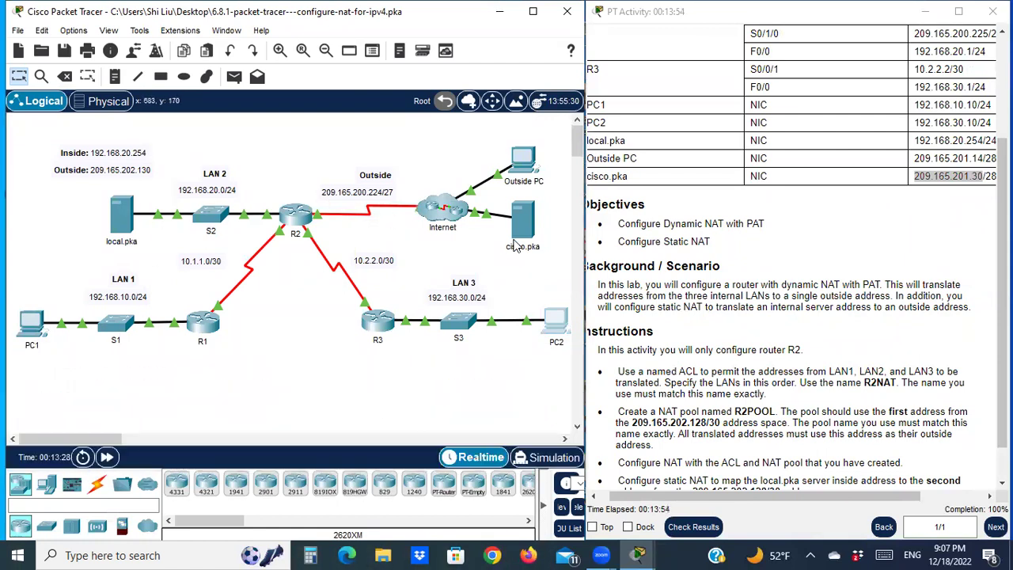
# Open the command prompt on Outside PC and move its window clear of the static NAT address labels
pyautogui.moveTo(556, 213)
pyautogui.click(519, 164)
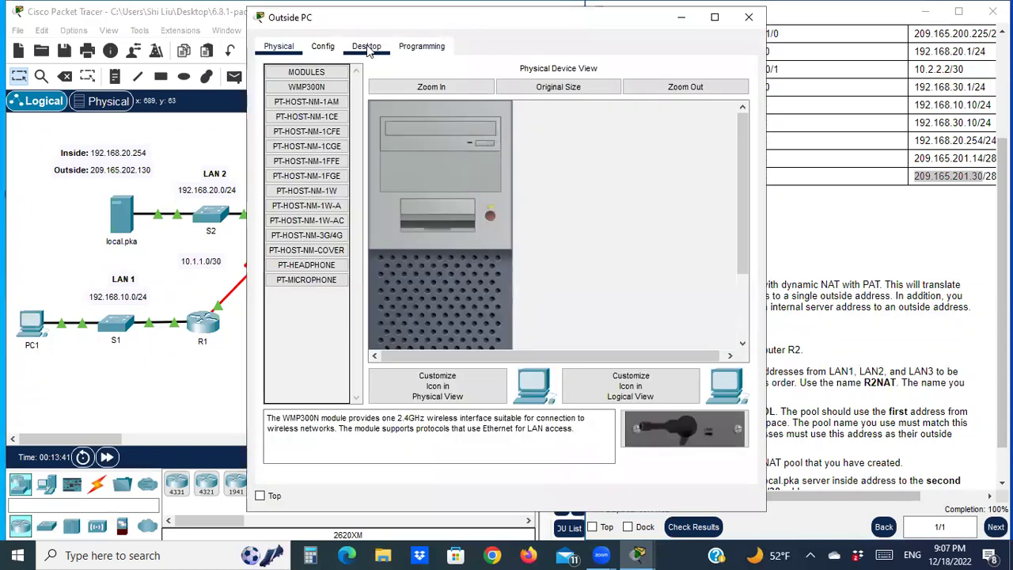
pyautogui.click(366, 46)
pyautogui.click(653, 106)
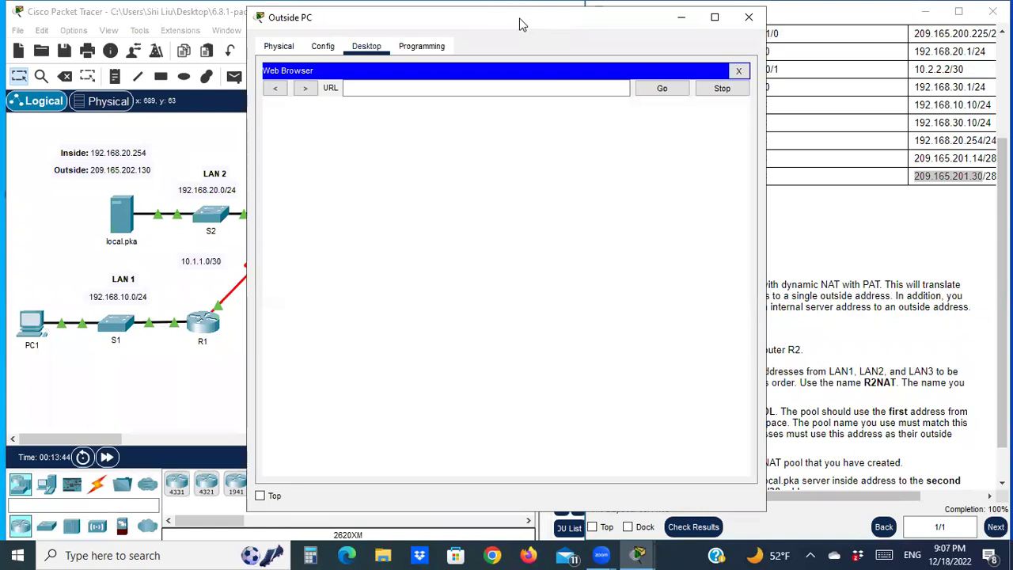
pyautogui.moveTo(520, 24); pyautogui.dragTo(690, 64)
pyautogui.click(532, 131)
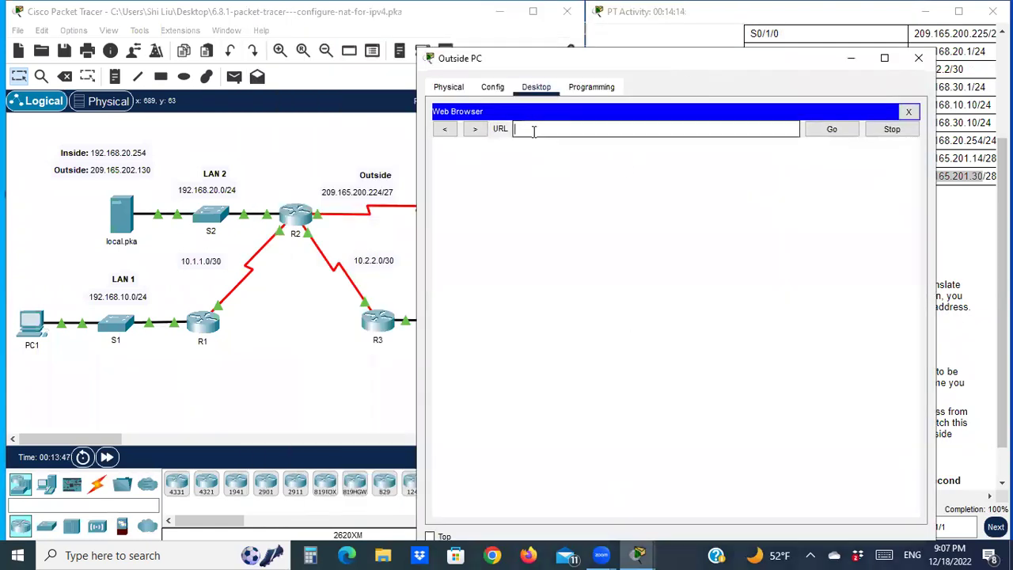
pyautogui.click(908, 112)
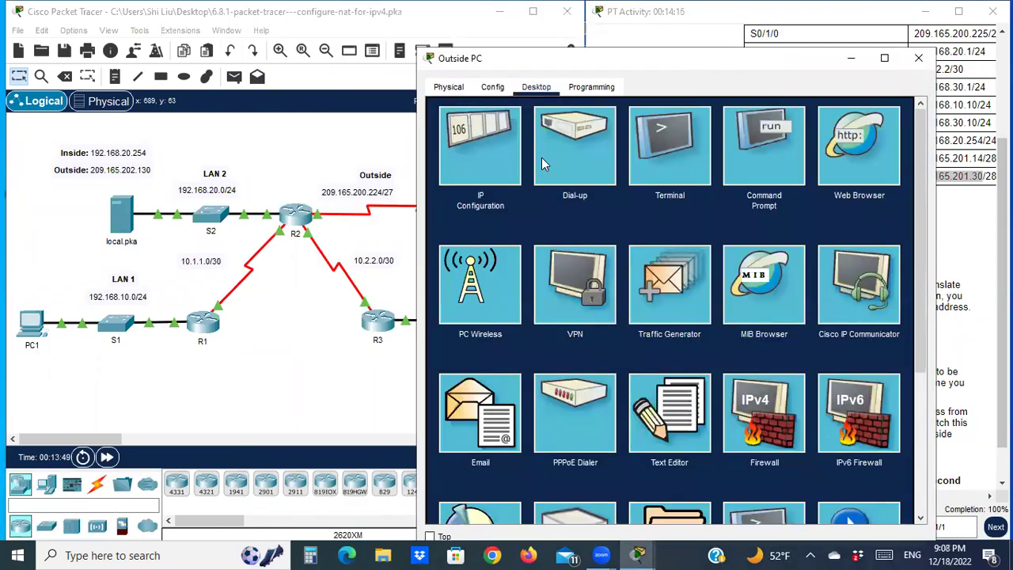
pyautogui.click(762, 141)
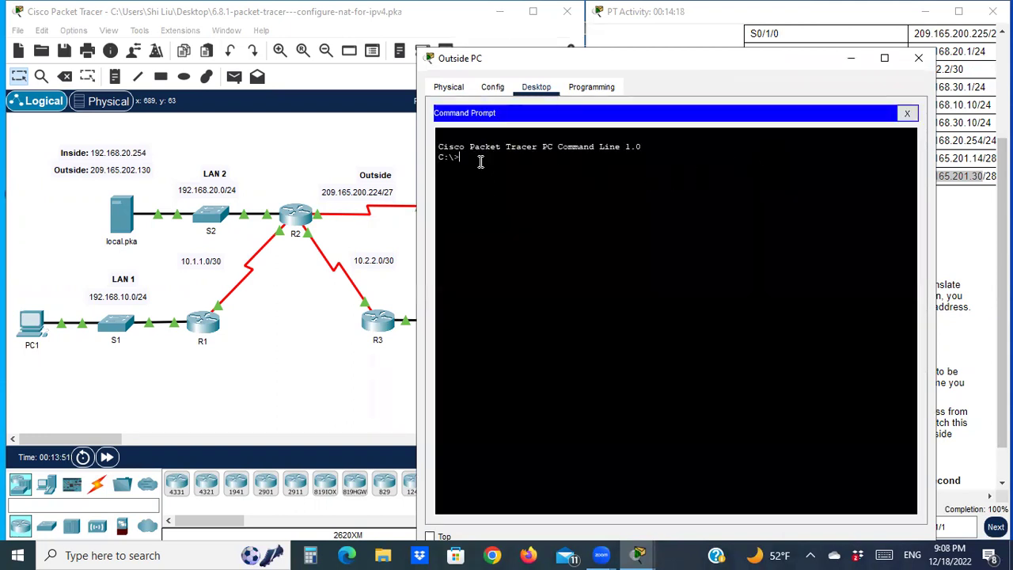
# Ping local.pka's outside address 209.165.202.130 from Outside PC and close the Outside PC window
pyautogui.write('ping')
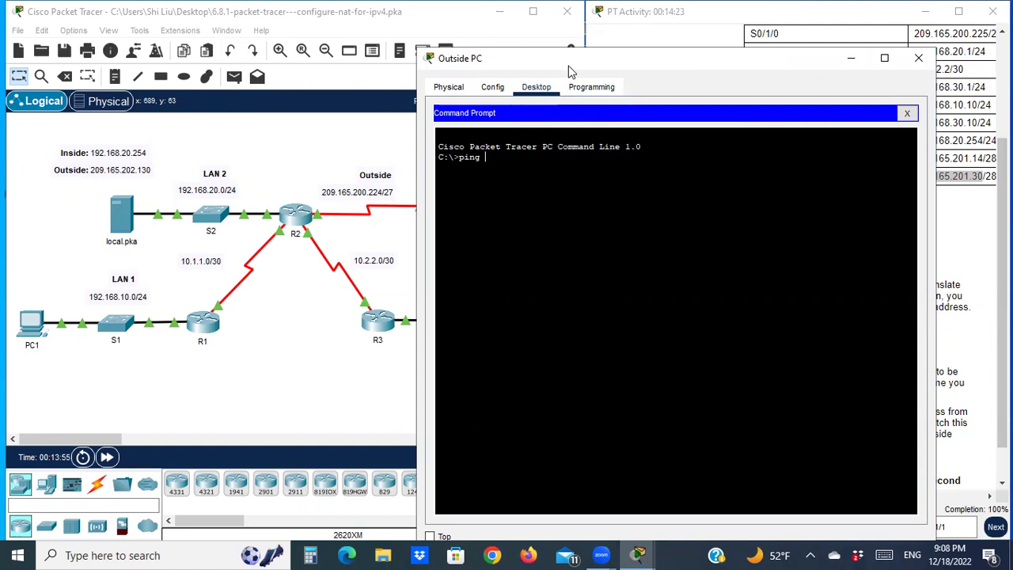
pyautogui.moveTo(569, 67); pyautogui.dragTo(563, 55)
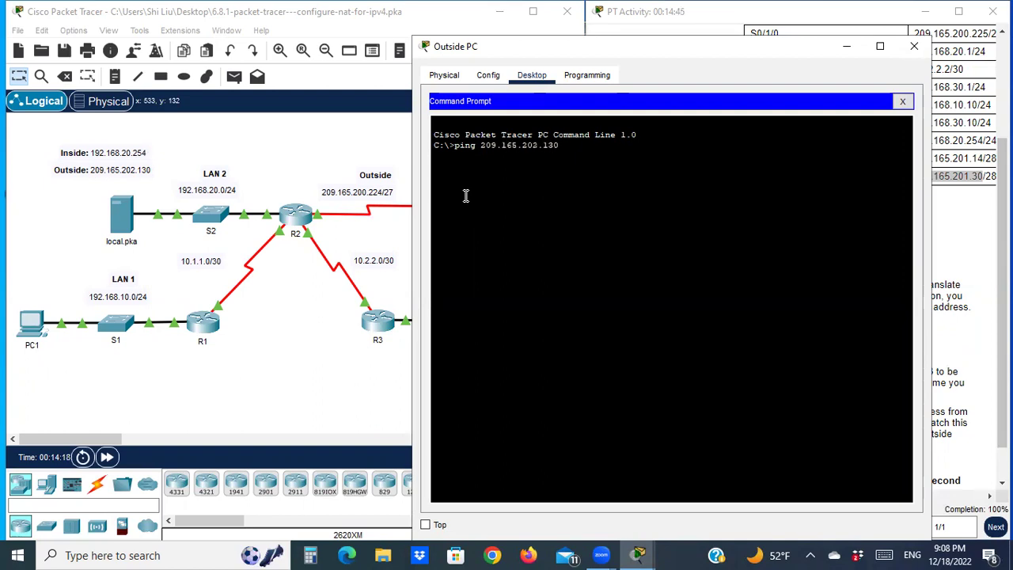
pyautogui.press('Return')
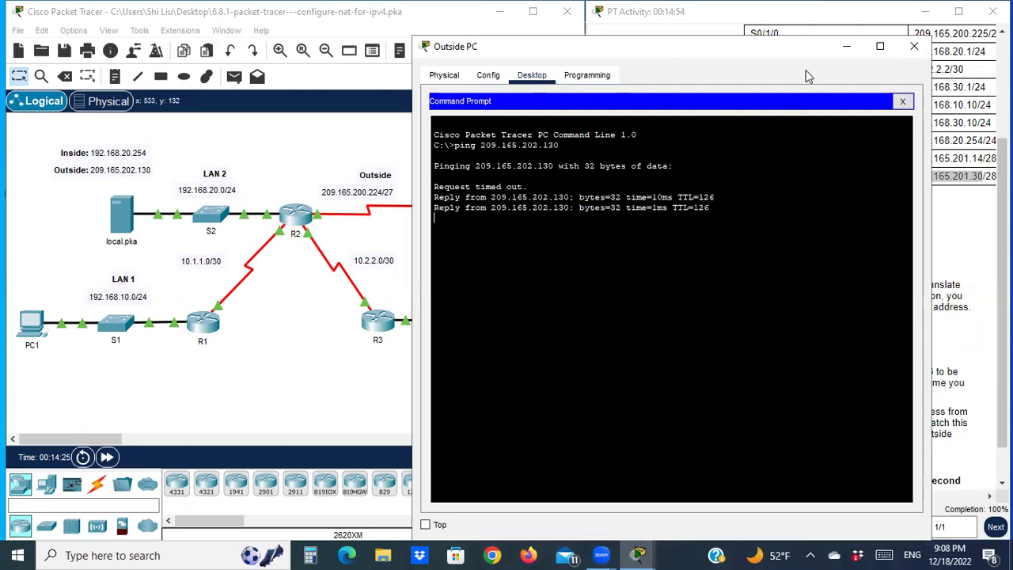
pyautogui.click(914, 50)
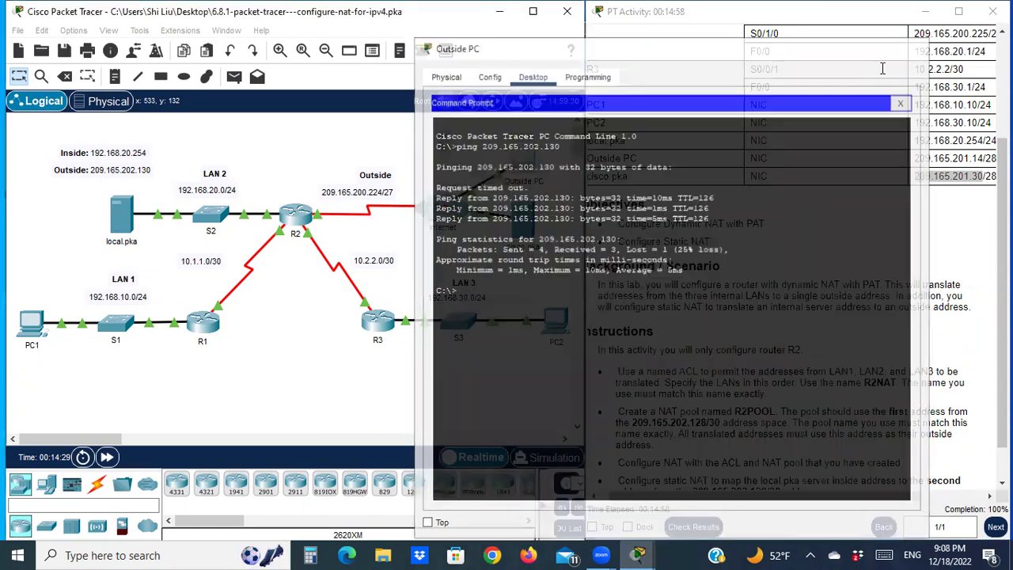
# Exit configuration mode on R2, list the translations with sh ip nat translations, and minimize the R2 window
pyautogui.click(297, 216)
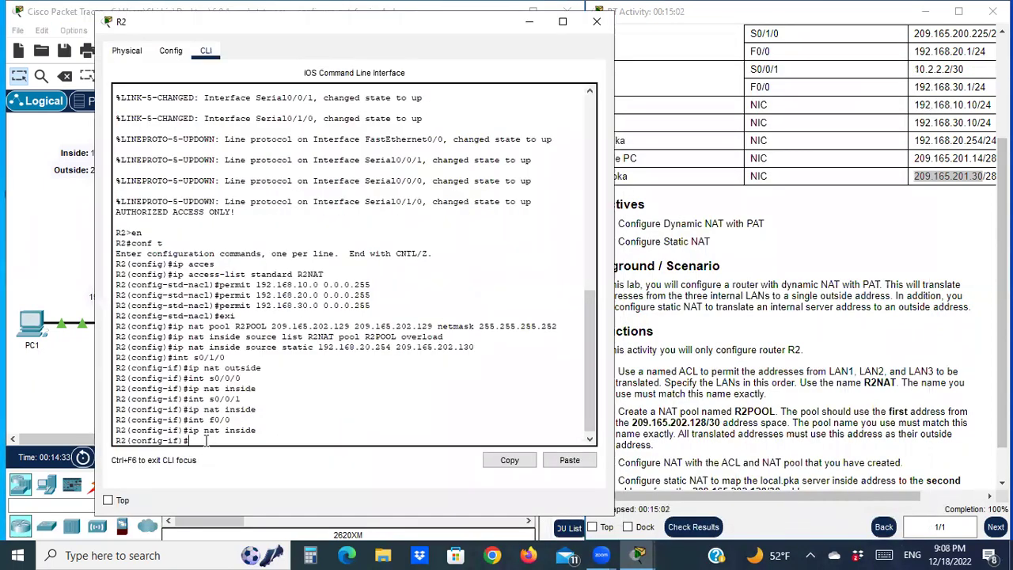
pyautogui.write('end')
pyautogui.press('Return')
pyautogui.press('Return')
pyautogui.write('sh i')
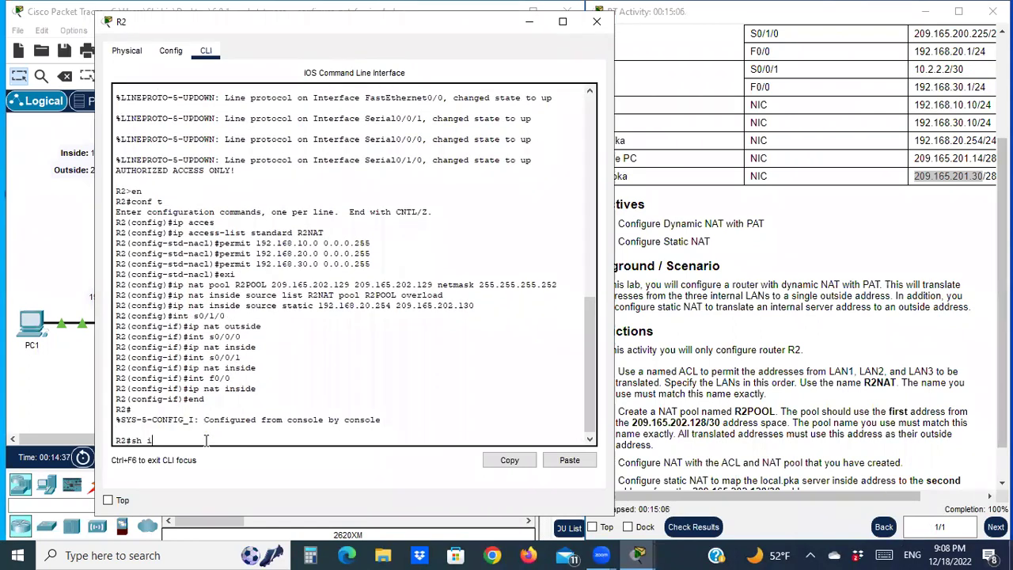
pyautogui.write('p nat trans')
pyautogui.press('Tab')
pyautogui.press('Return')
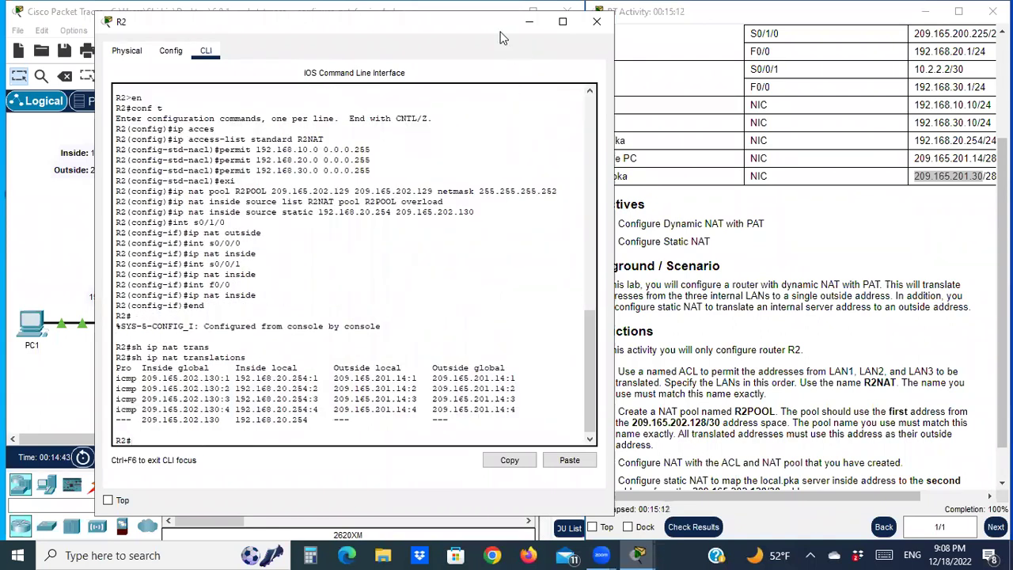
pyautogui.click(528, 22)
# Repeat the previous ping to 209.165.201.30 from PC1's command prompt and close the PC1 window
pyautogui.click(30, 323)
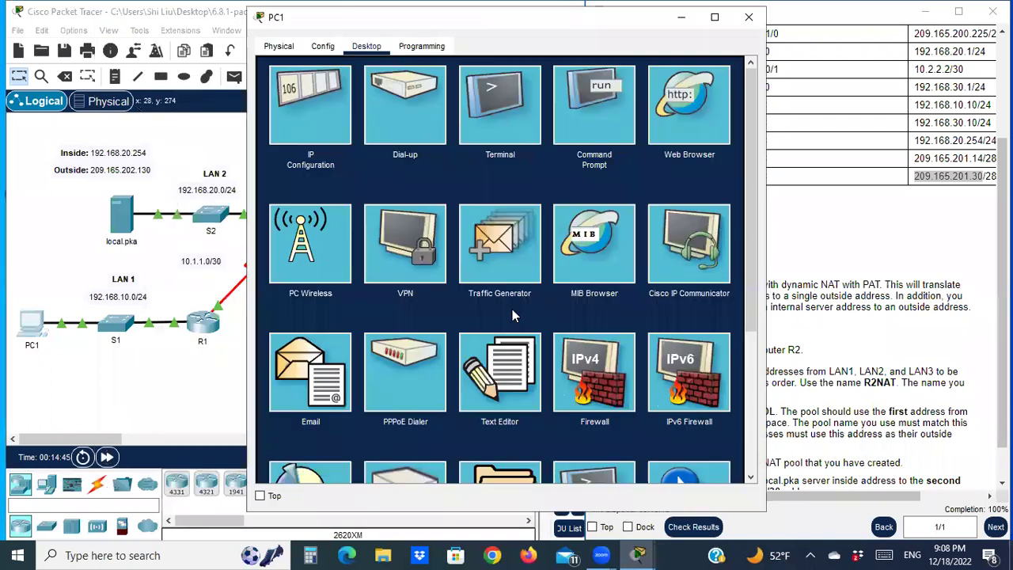
pyautogui.click(587, 114)
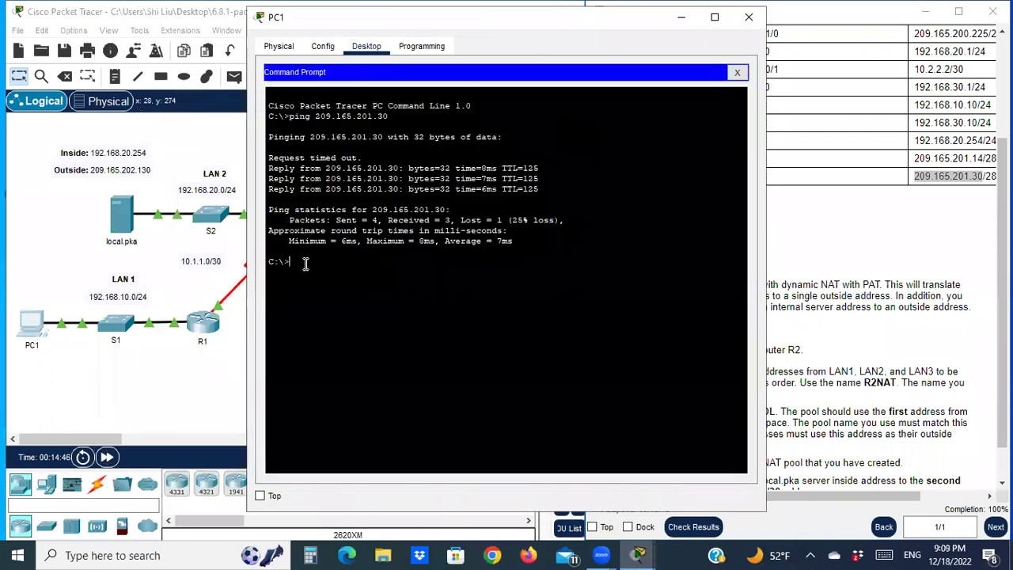
pyautogui.press('Up')
pyautogui.press('Return')
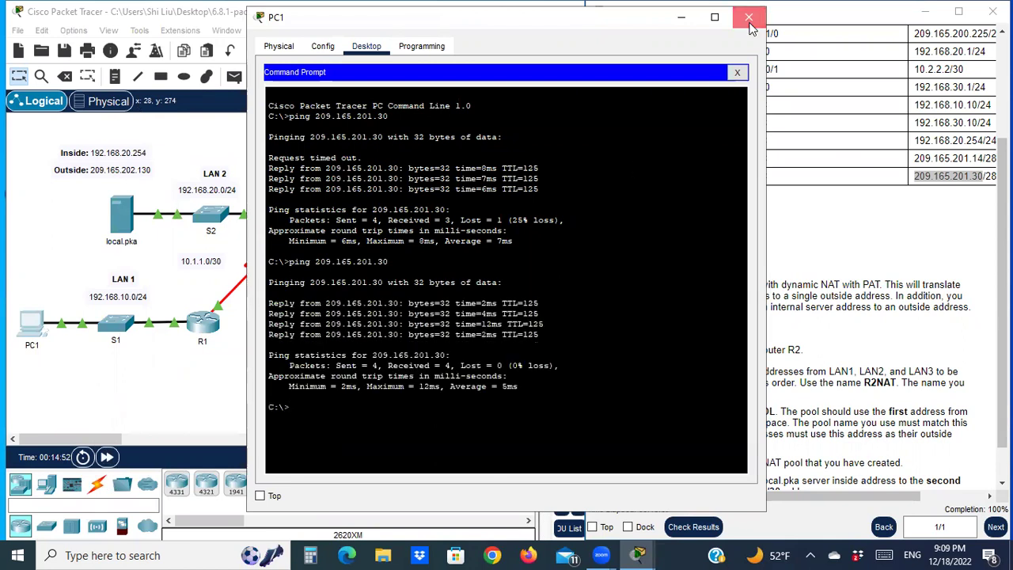
pyautogui.click(749, 16)
# Repeat the previous ping to 209.165.201.30 from PC2's command prompt and close the PC2 window
pyautogui.click(556, 320)
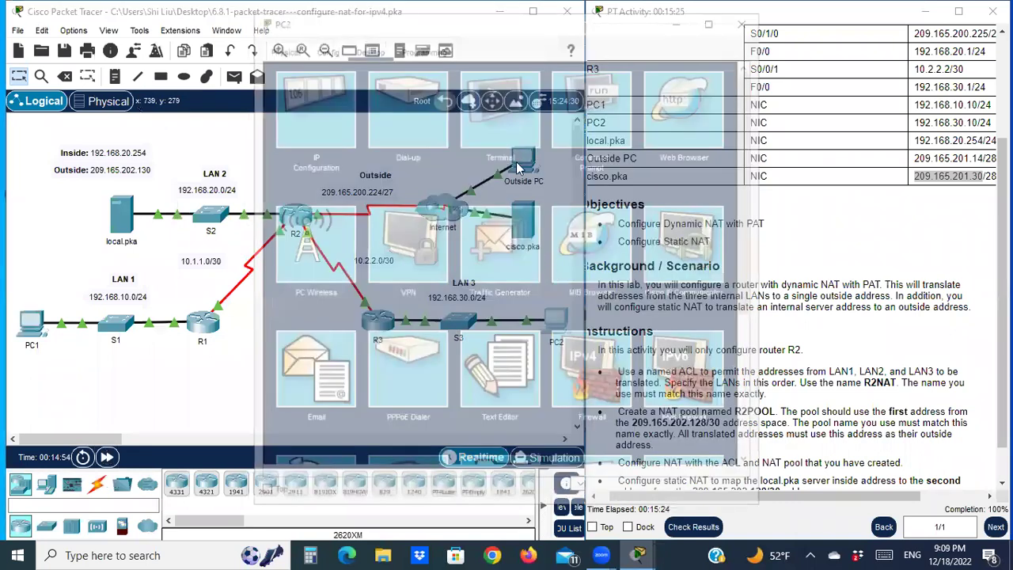
pyautogui.click(565, 127)
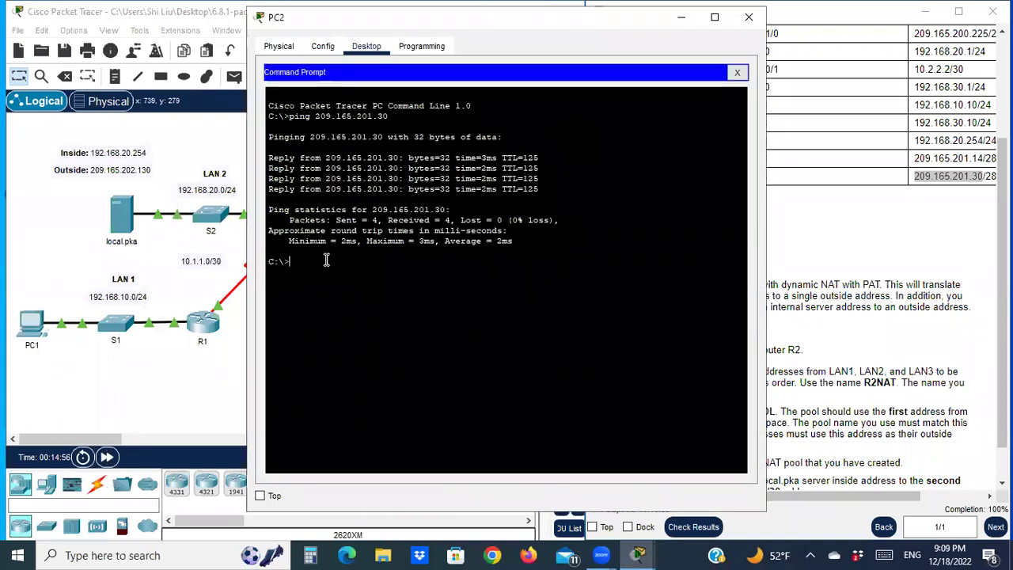
pyautogui.press('Up')
pyautogui.press('Return')
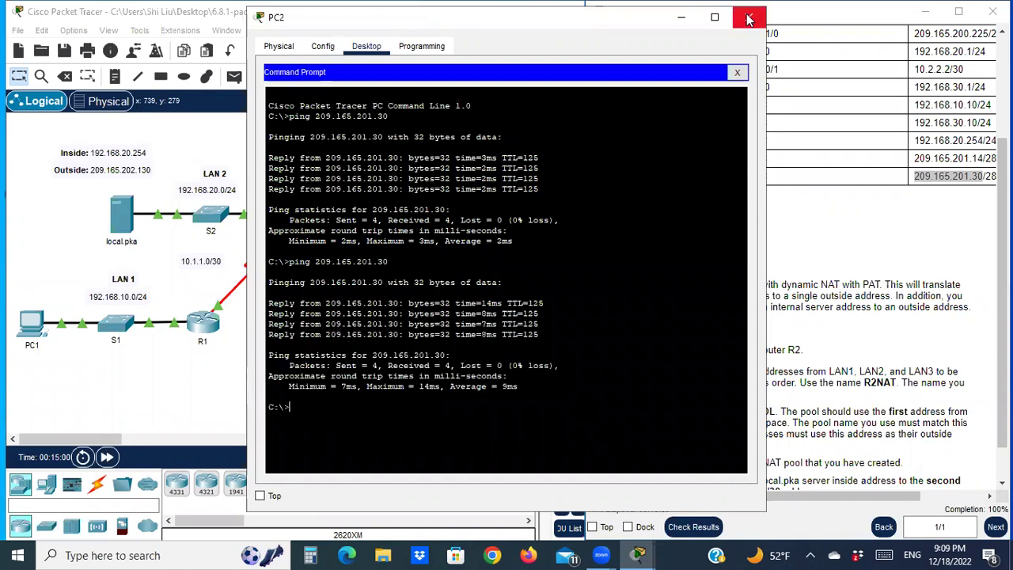
pyautogui.click(752, 26)
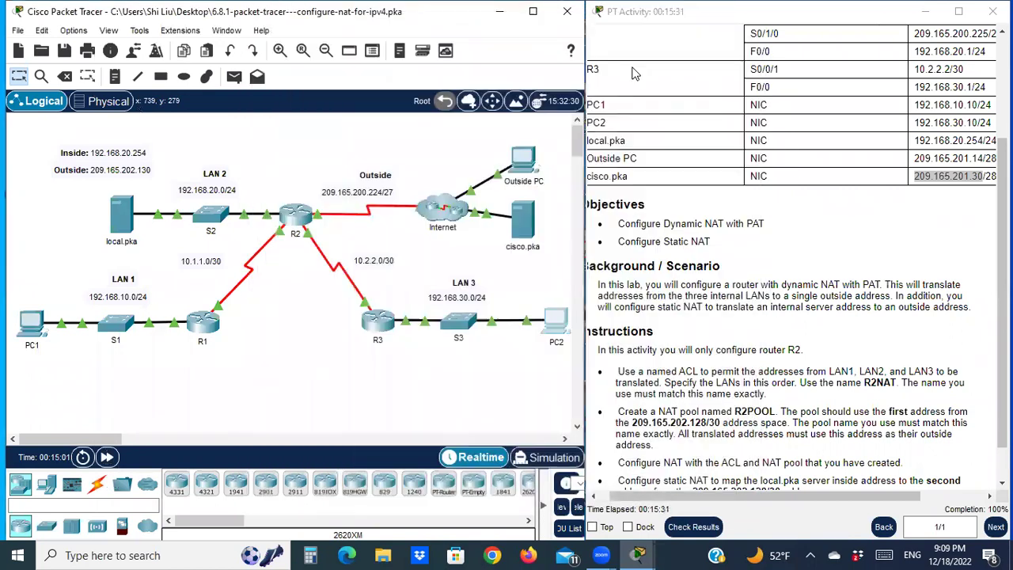
# Repeat the previous ping to 209.165.202.130 from Outside PC's command prompt and close the Outside PC window
pyautogui.click(522, 162)
pyautogui.click(565, 119)
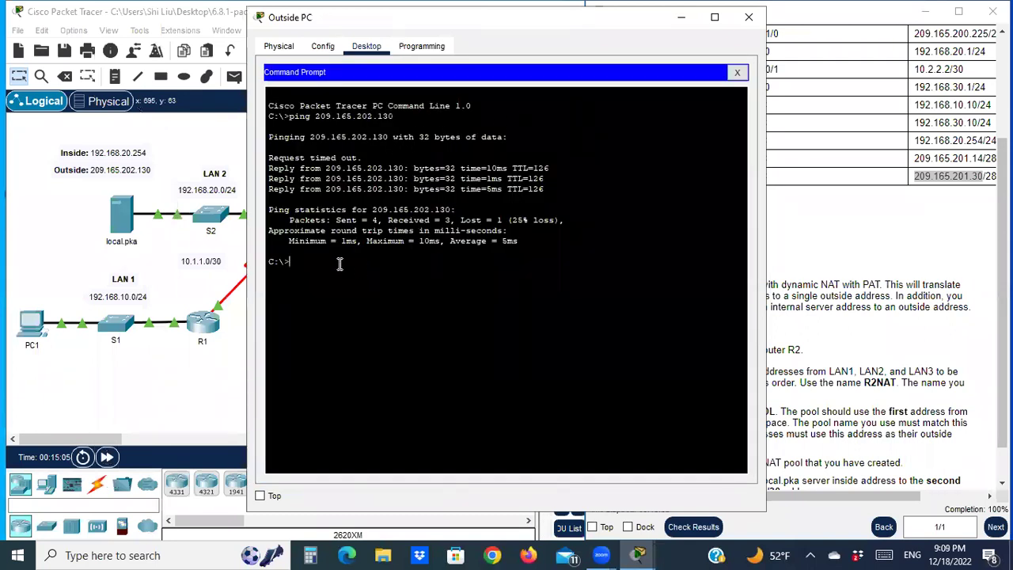
pyautogui.press('Up')
pyautogui.press('Return')
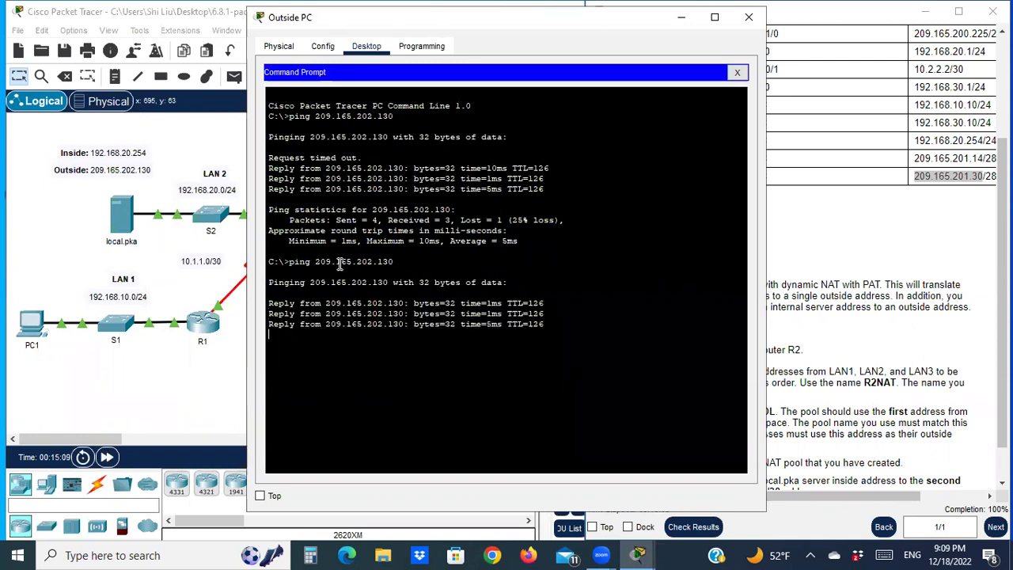
pyautogui.click(748, 17)
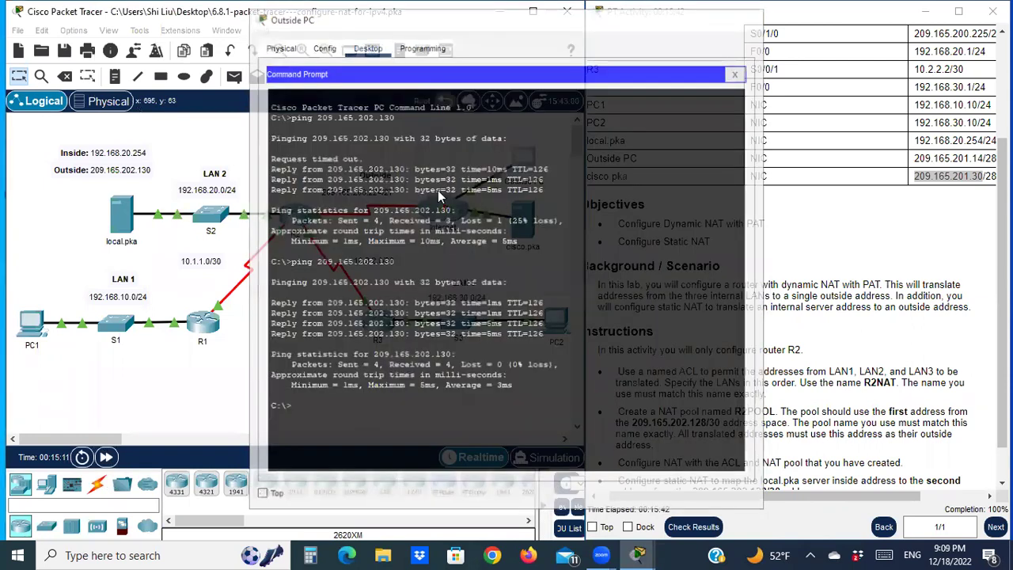
# Run sh ip nat translations again on R2 and move its window clear of the topology
pyautogui.click(300, 204)
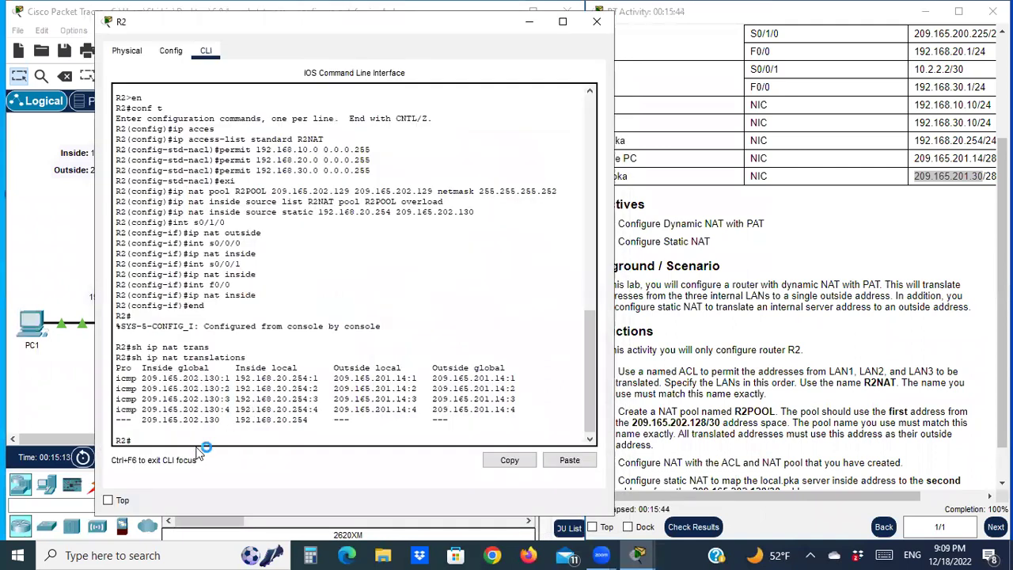
pyautogui.press('Up')
pyautogui.press('Return')
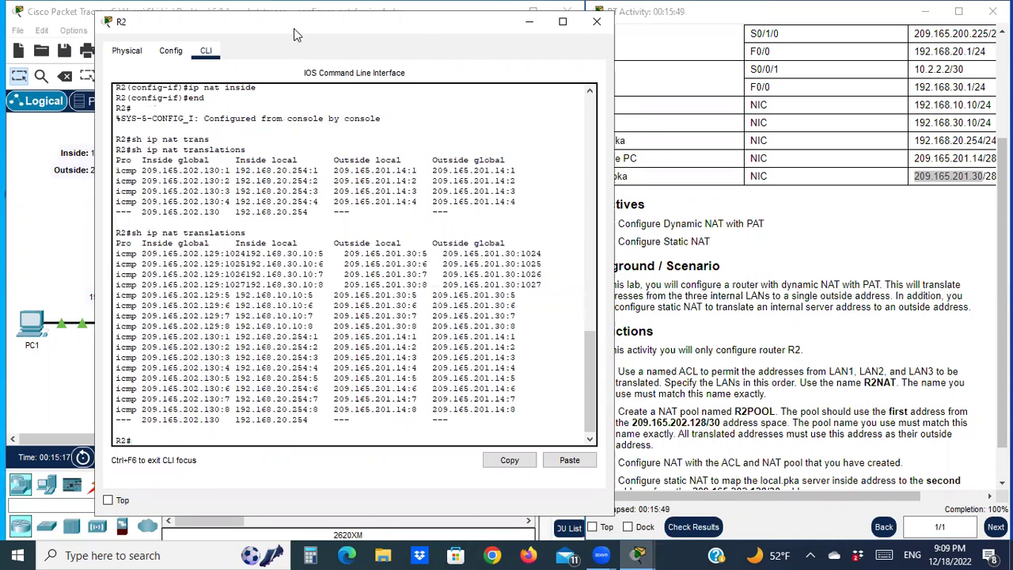
pyautogui.moveTo(293, 35); pyautogui.dragTo(706, 35)
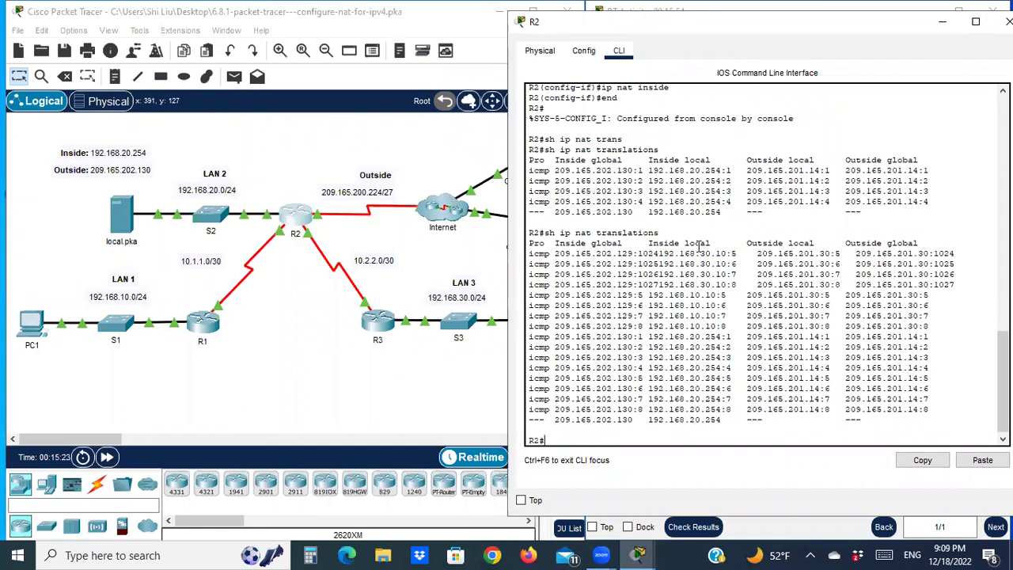
# Compare the inside local address 192.168.30.10 in R2's translation table with PC2's IPv4 address, and close the PC2 window
pyautogui.moveTo(659, 253); pyautogui.dragTo(725, 253)
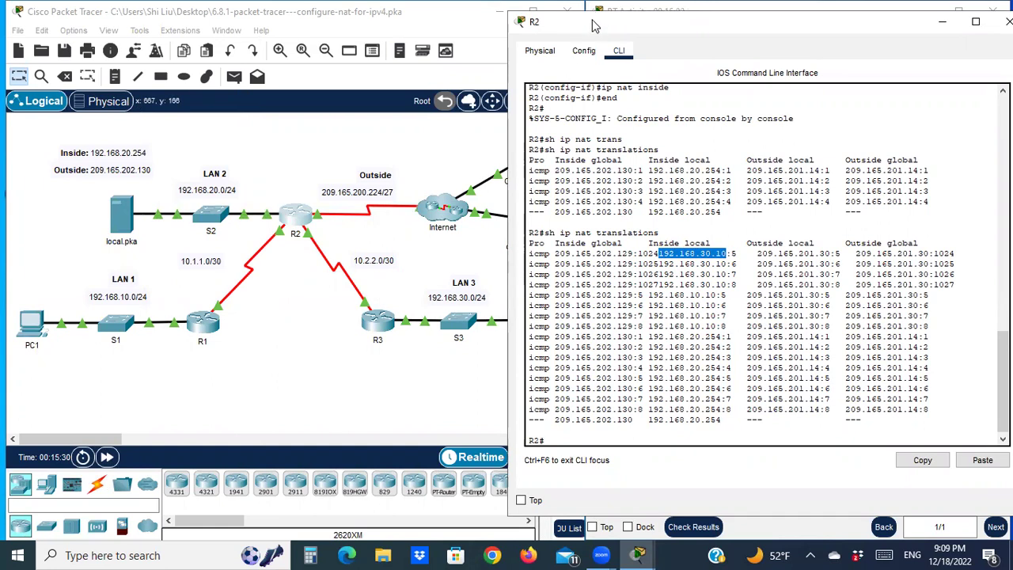
pyautogui.moveTo(595, 26); pyautogui.dragTo(675, 52)
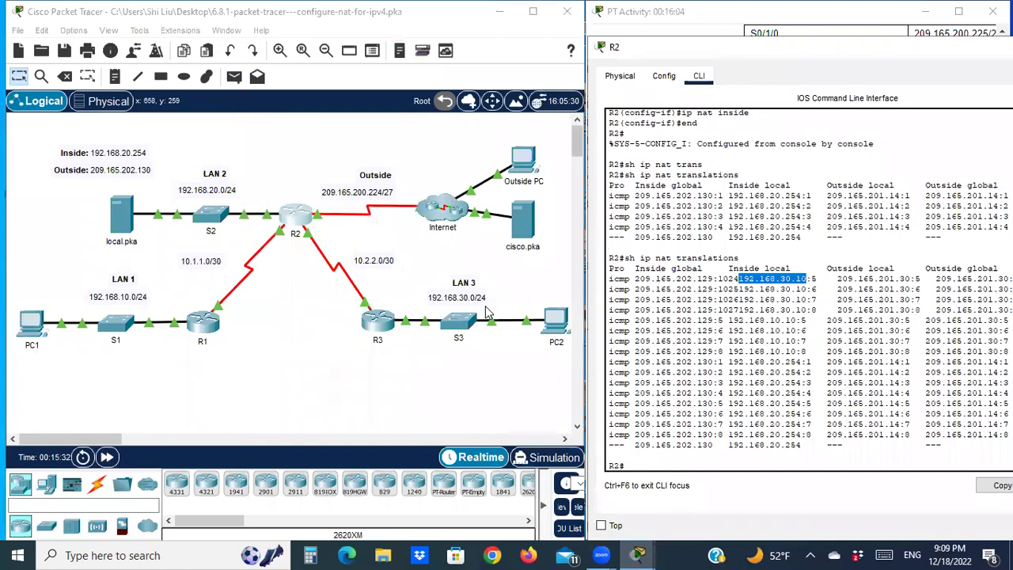
pyautogui.click(558, 322)
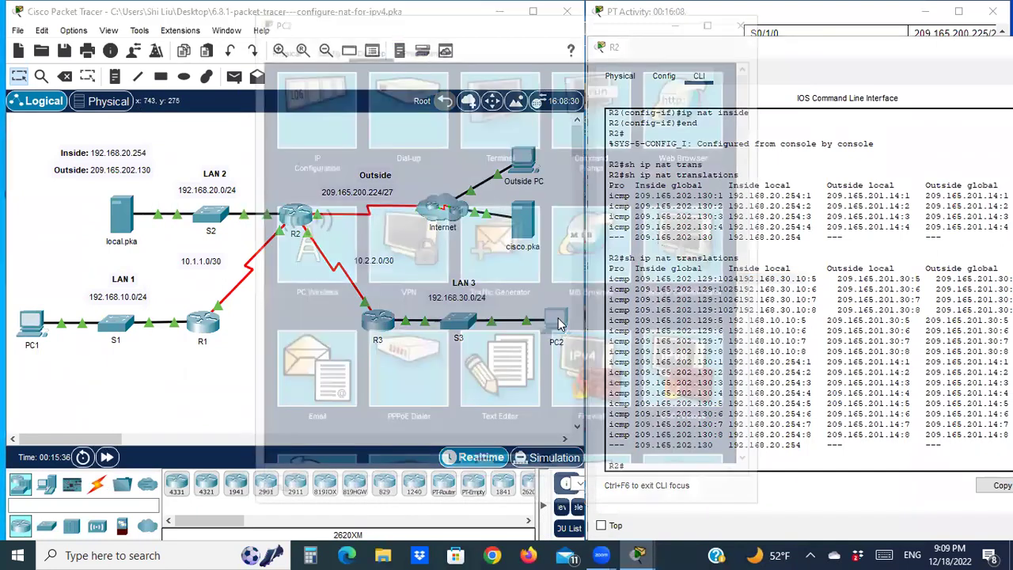
pyautogui.click(299, 114)
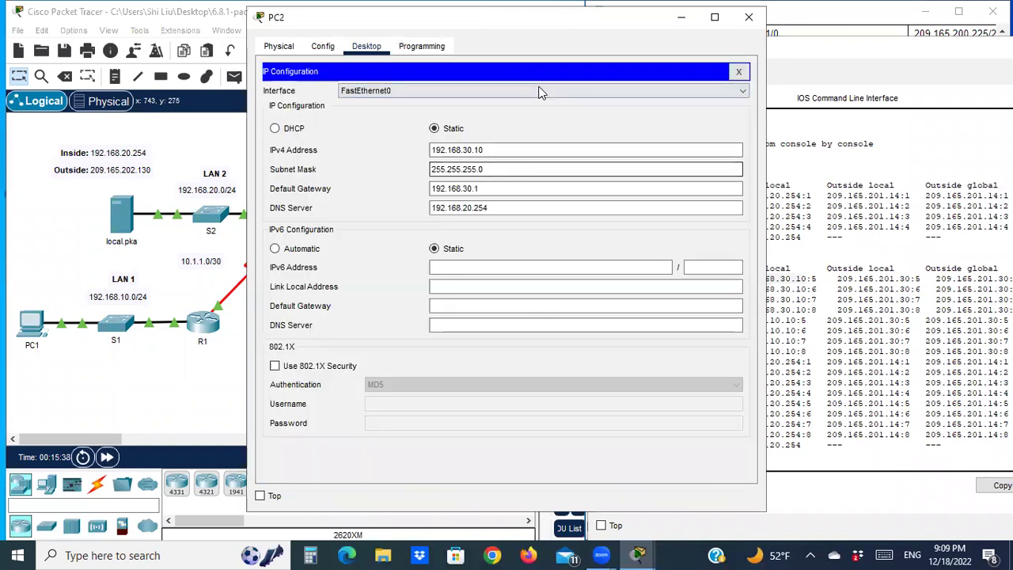
pyautogui.moveTo(412, 17); pyautogui.dragTo(276, 32)
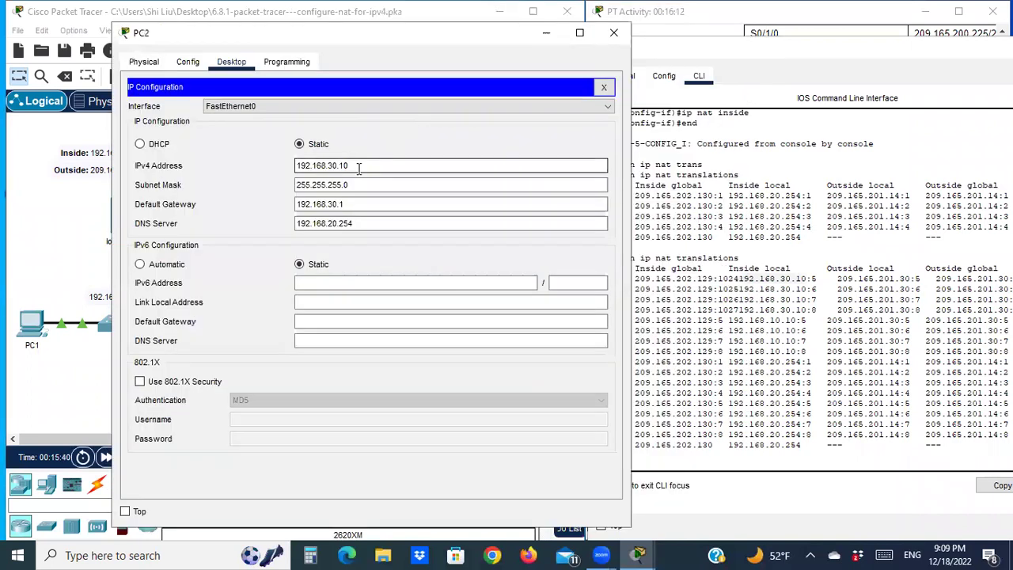
pyautogui.moveTo(357, 167); pyautogui.dragTo(299, 165)
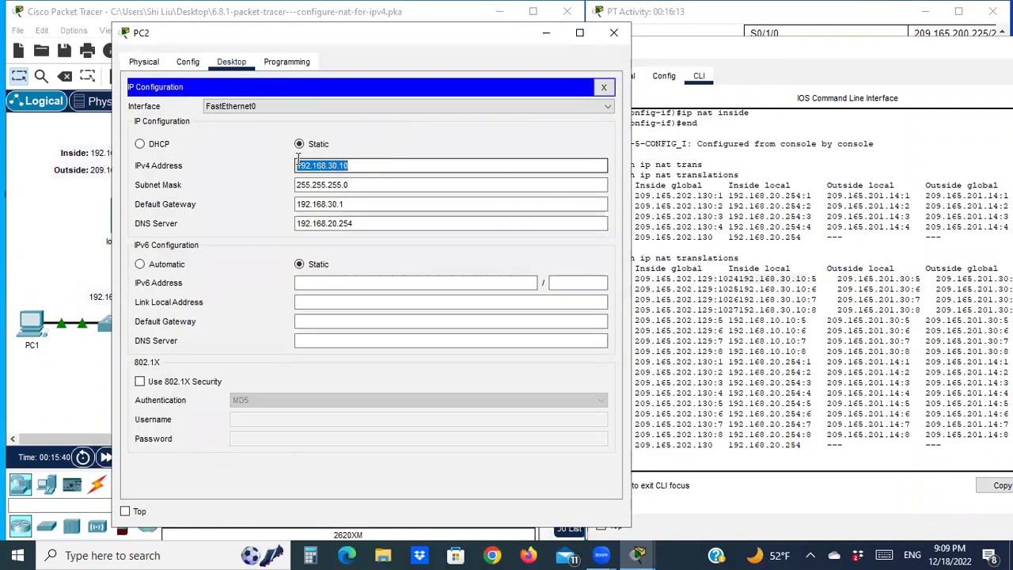
pyautogui.click(614, 33)
# Examine PC2's translation entry on R2, then compare inside local address 192.168.10.10 with PC1's IPv4 address and close the PC1 window
pyautogui.moveTo(713, 278)
pyautogui.mouseDown()
pyautogui.moveTo(633, 279)
pyautogui.moveTo(715, 281)
pyautogui.mouseUp()
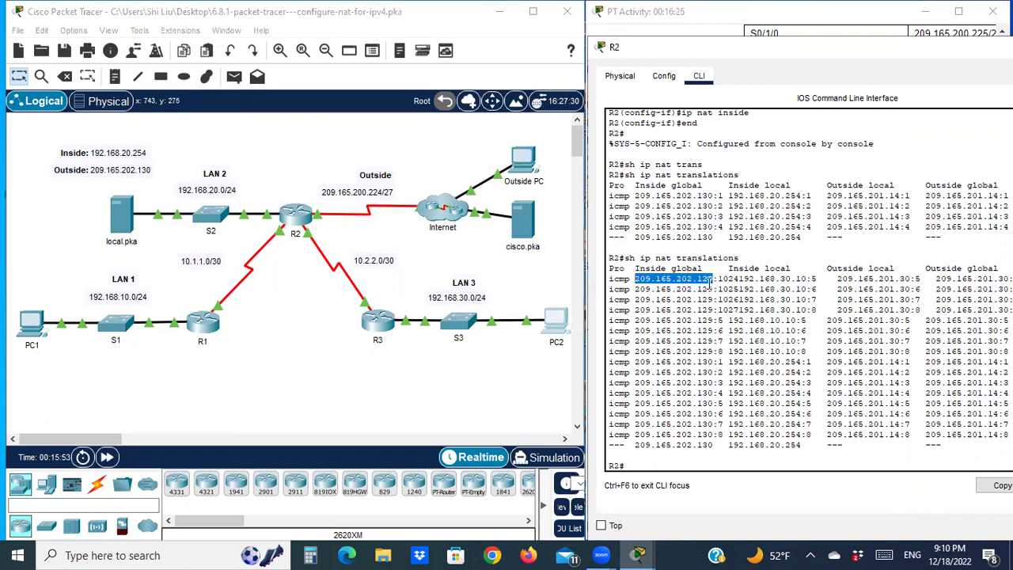
pyautogui.moveTo(758, 278); pyautogui.dragTo(1009, 280)
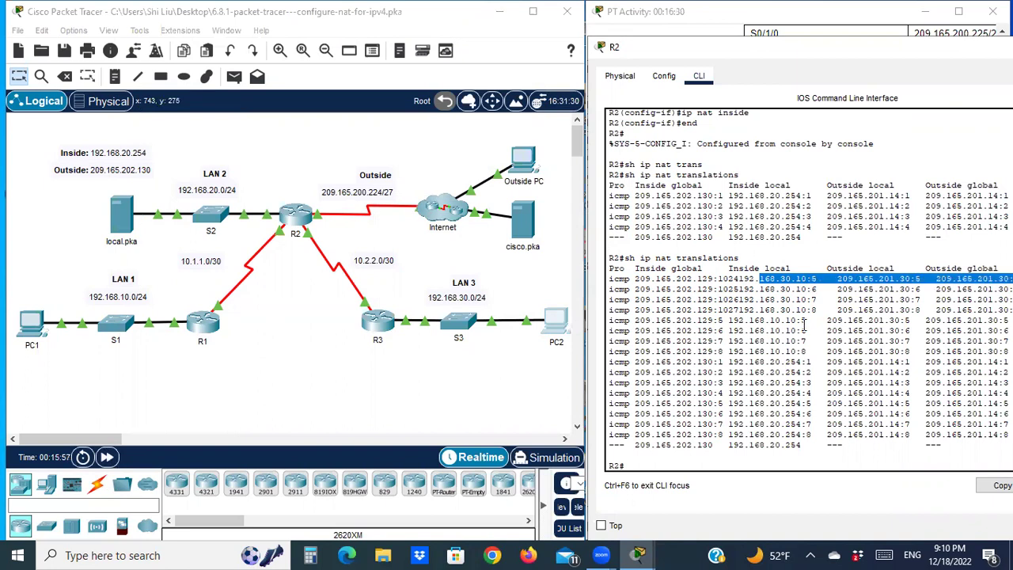
pyautogui.moveTo(729, 321); pyautogui.dragTo(798, 322)
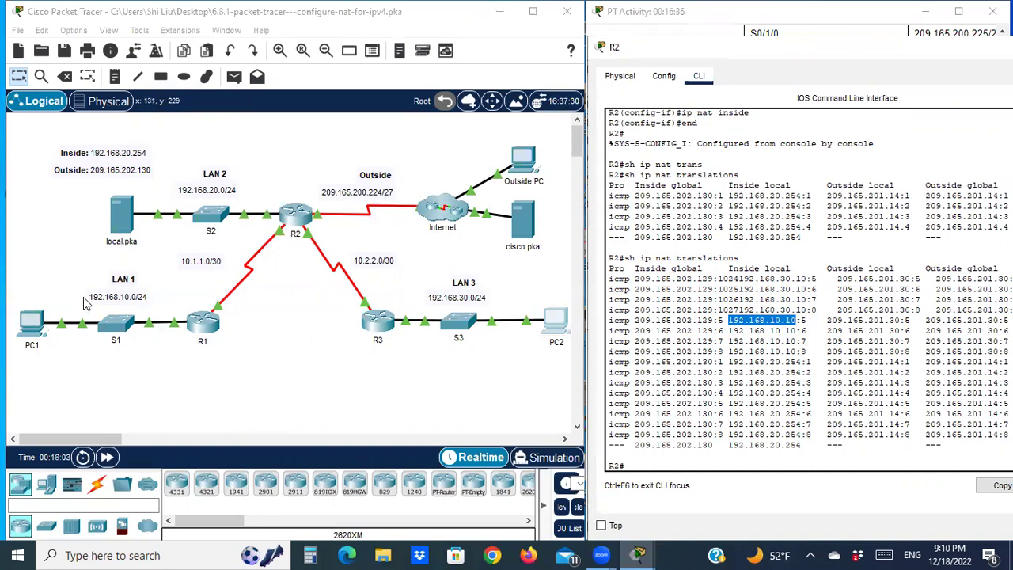
pyautogui.click(22, 325)
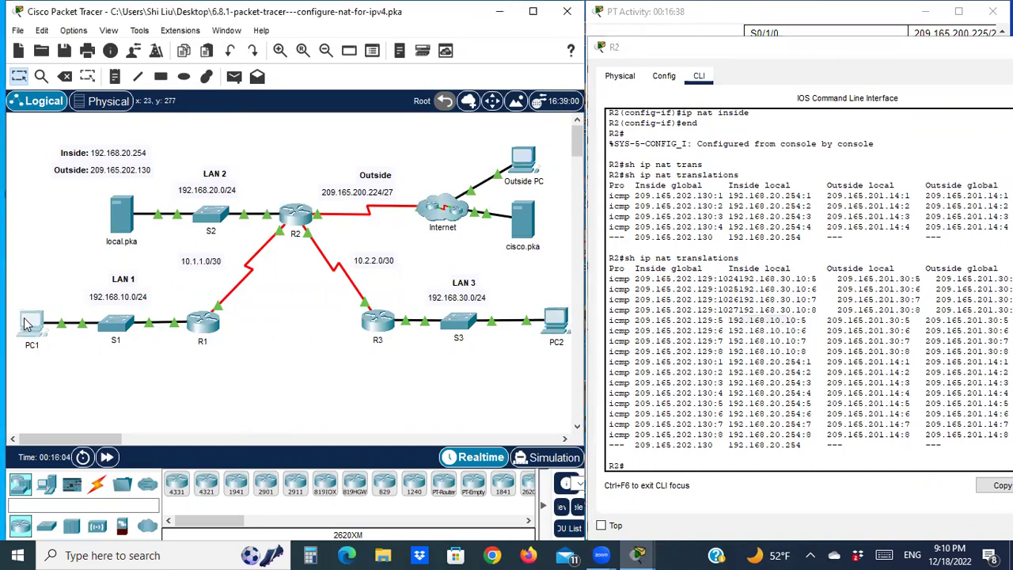
pyautogui.click(329, 95)
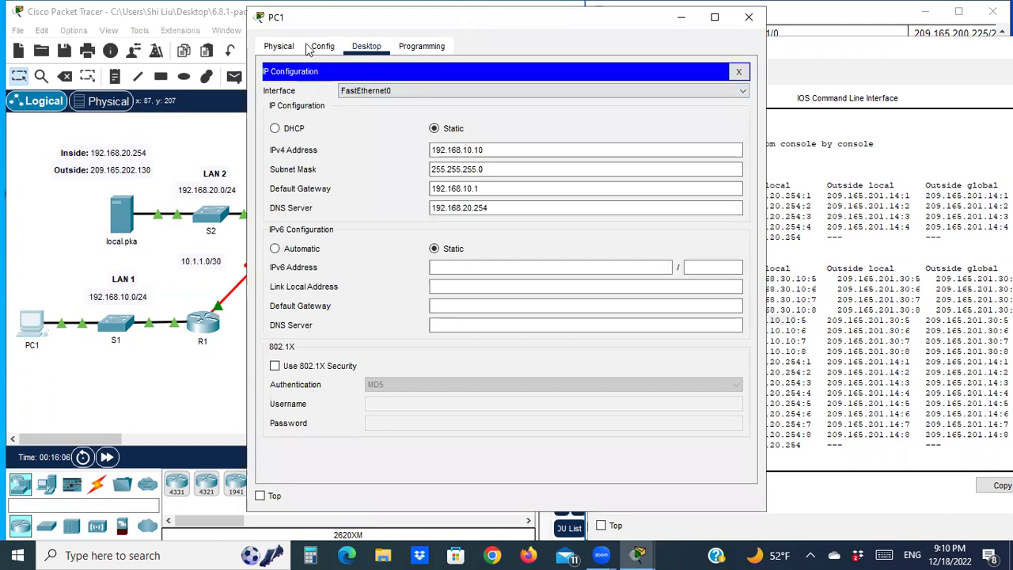
pyautogui.moveTo(465, 21); pyautogui.dragTo(306, 44)
pyautogui.moveTo(334, 173); pyautogui.dragTo(288, 173)
pyautogui.click(588, 41)
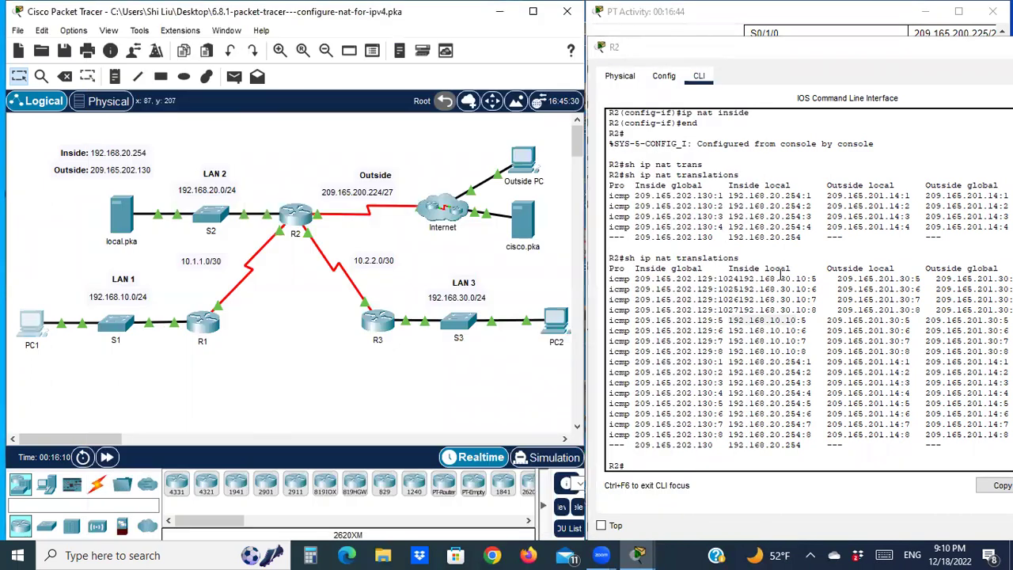
# Highlight PC1's inside local address and its matching inside global address in R2's latest translation table
pyautogui.doubleClick(760, 319)
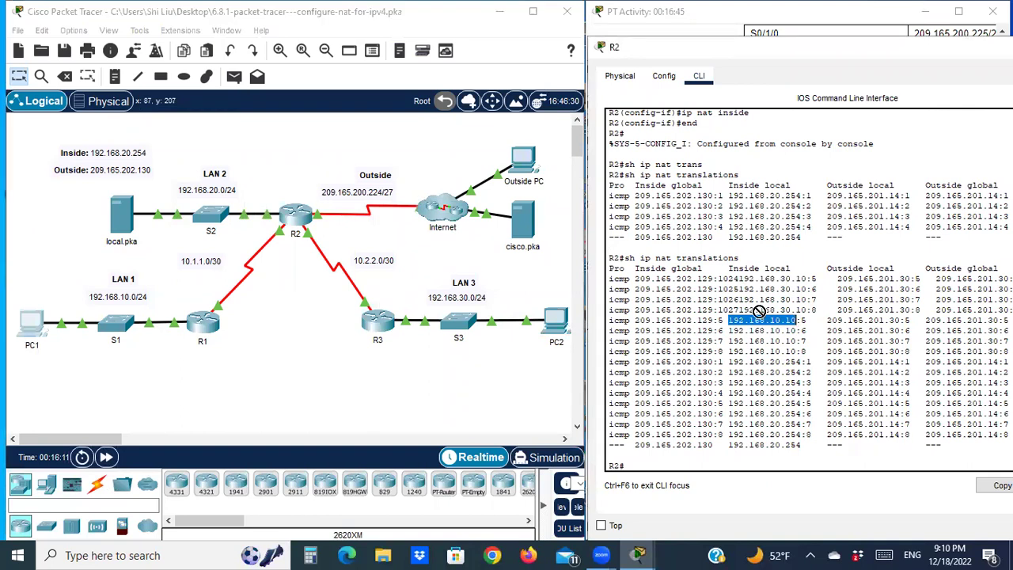
pyautogui.click(710, 320)
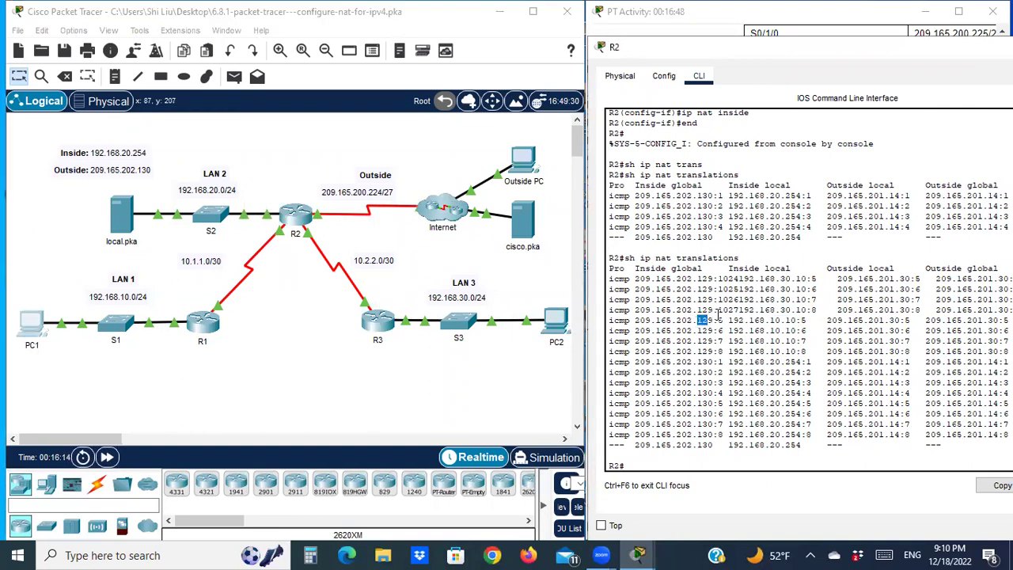
pyautogui.moveTo(712, 320); pyautogui.dragTo(646, 321)
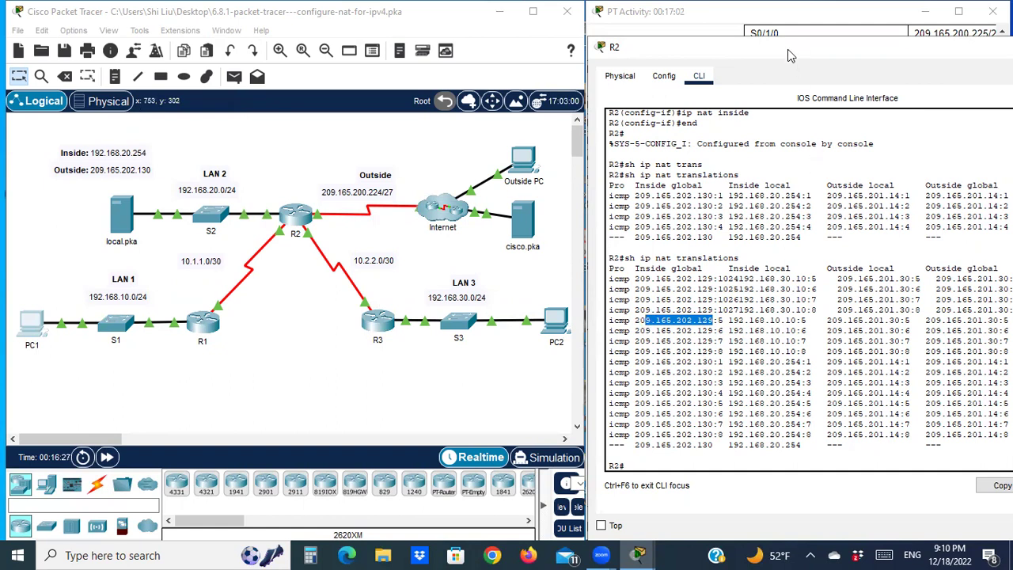
# Reveal the outside columns of R2's translation table, compare outside local address 209.165.201.30 with cisco.pka's IPv4 address, and close the cisco.pka window
pyautogui.moveTo(795, 49); pyautogui.dragTo(726, 77)
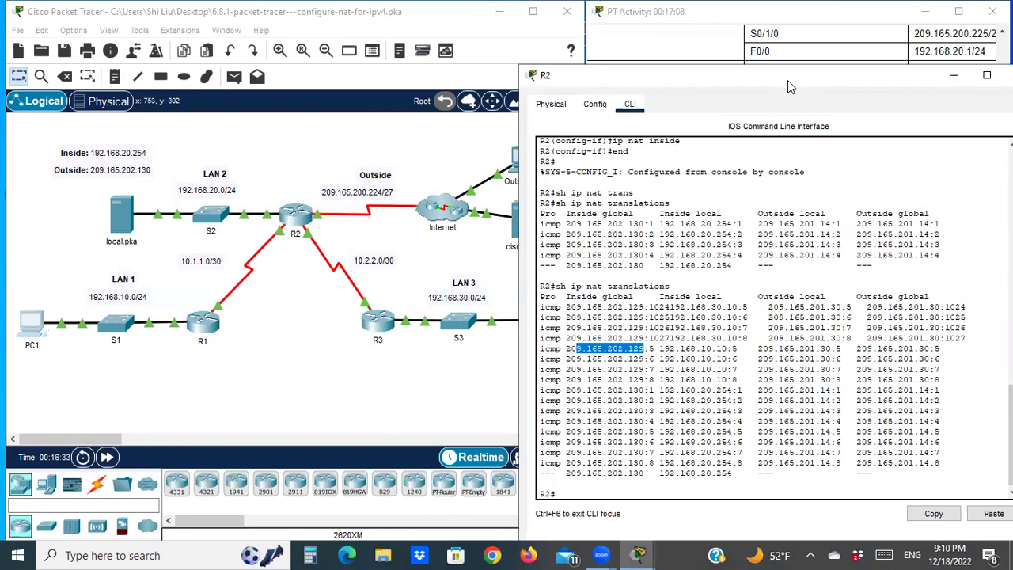
pyautogui.moveTo(788, 80); pyautogui.dragTo(835, 85)
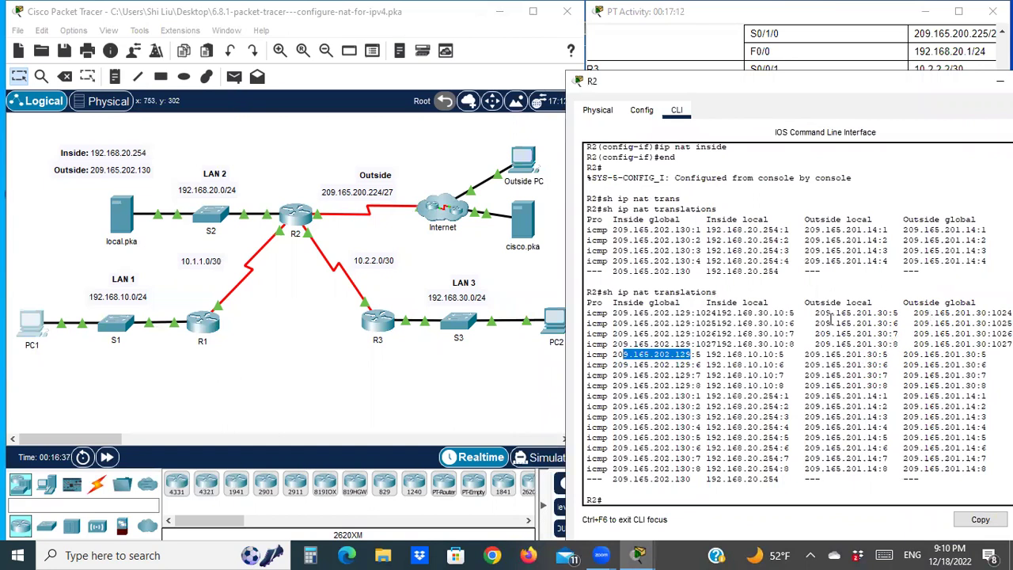
pyautogui.moveTo(816, 314); pyautogui.dragTo(888, 310)
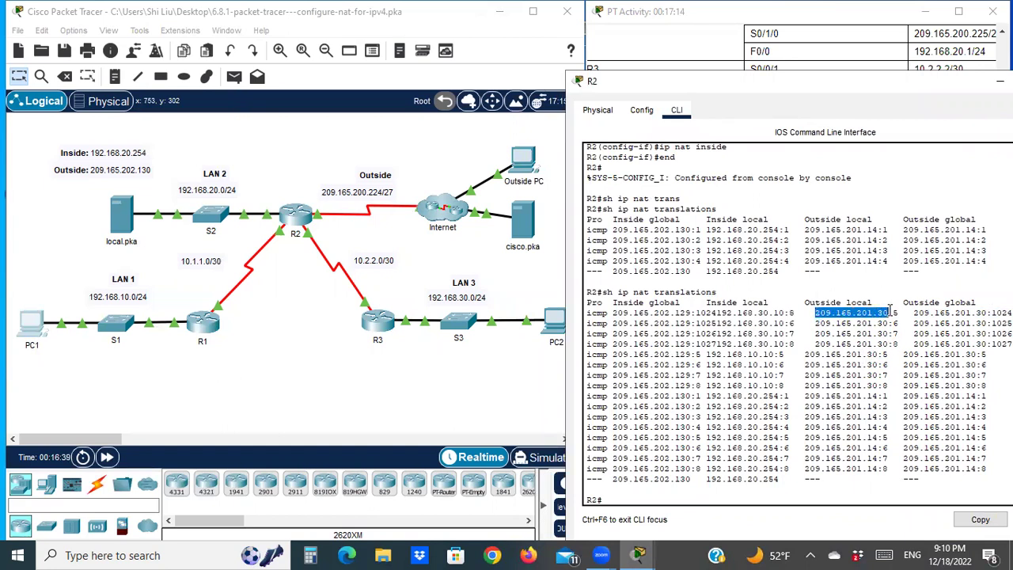
pyautogui.click(524, 225)
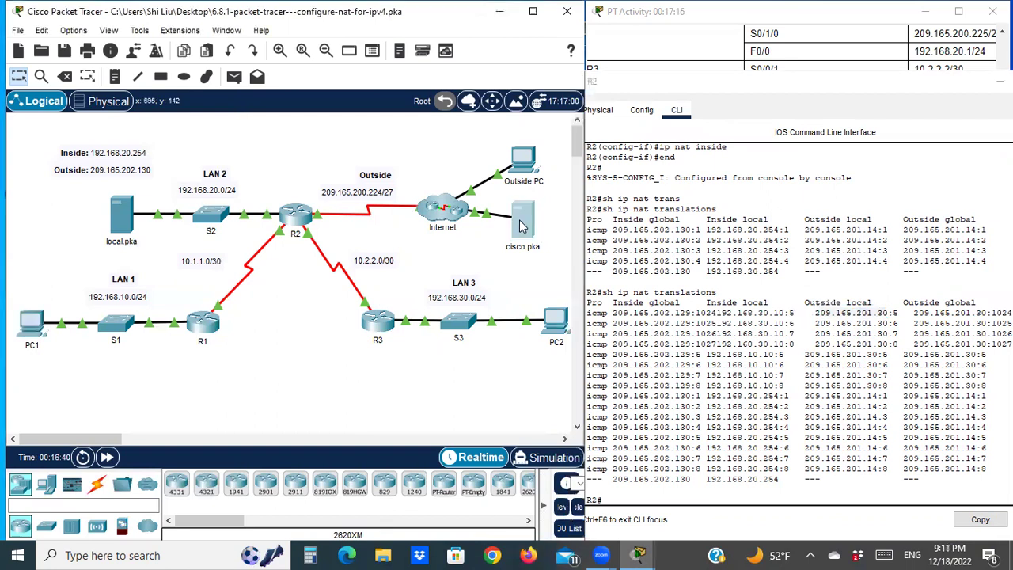
pyautogui.click(416, 47)
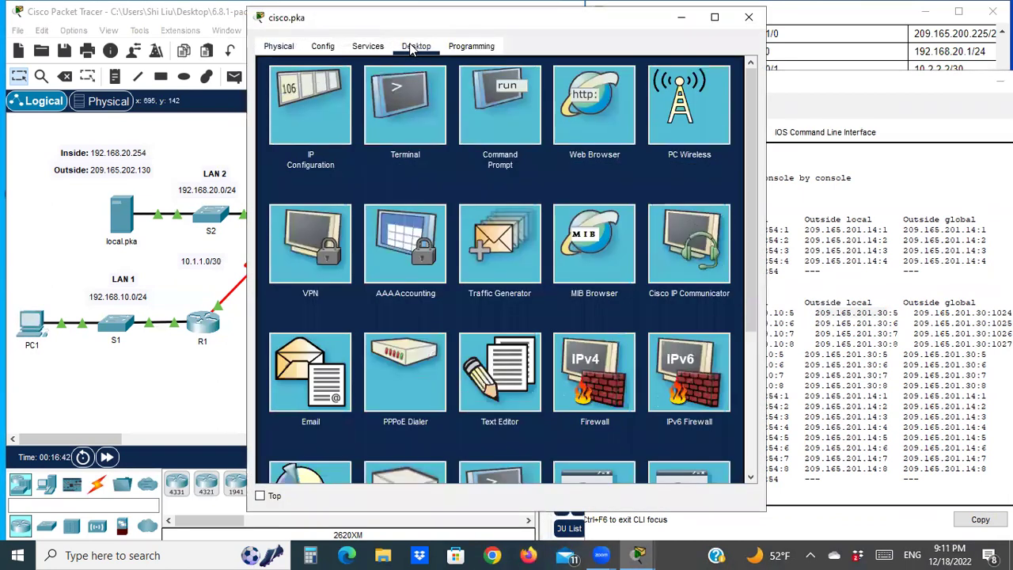
pyautogui.click(312, 95)
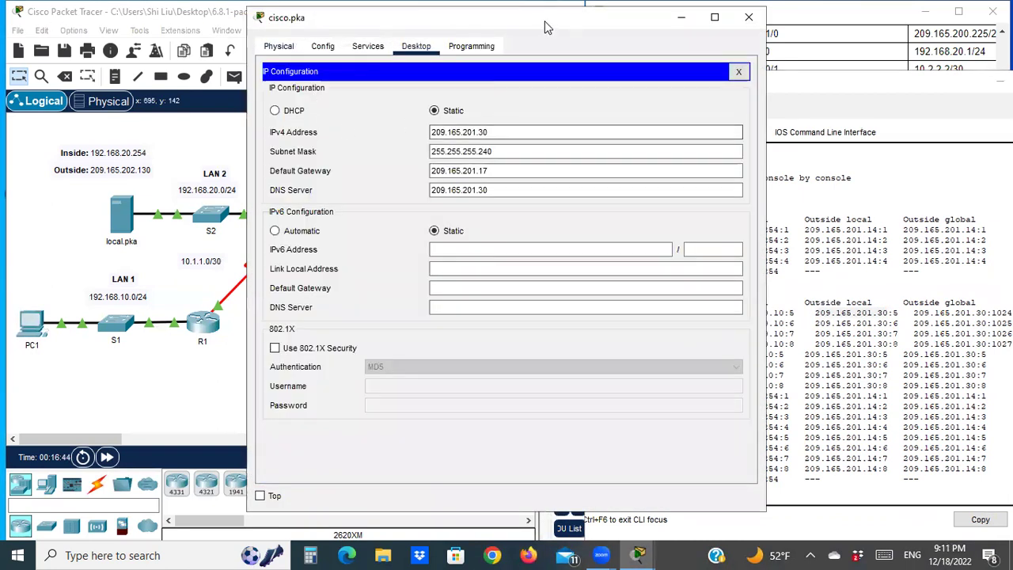
pyautogui.moveTo(546, 22); pyautogui.dragTo(444, 34)
pyautogui.moveTo(386, 144); pyautogui.dragTo(360, 144)
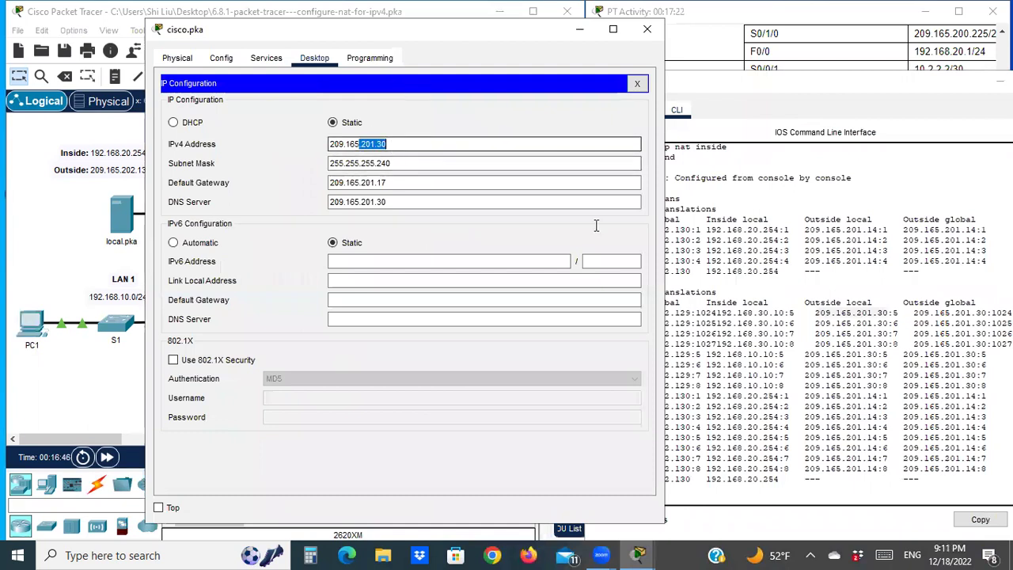
pyautogui.moveTo(889, 312); pyautogui.dragTo(815, 313)
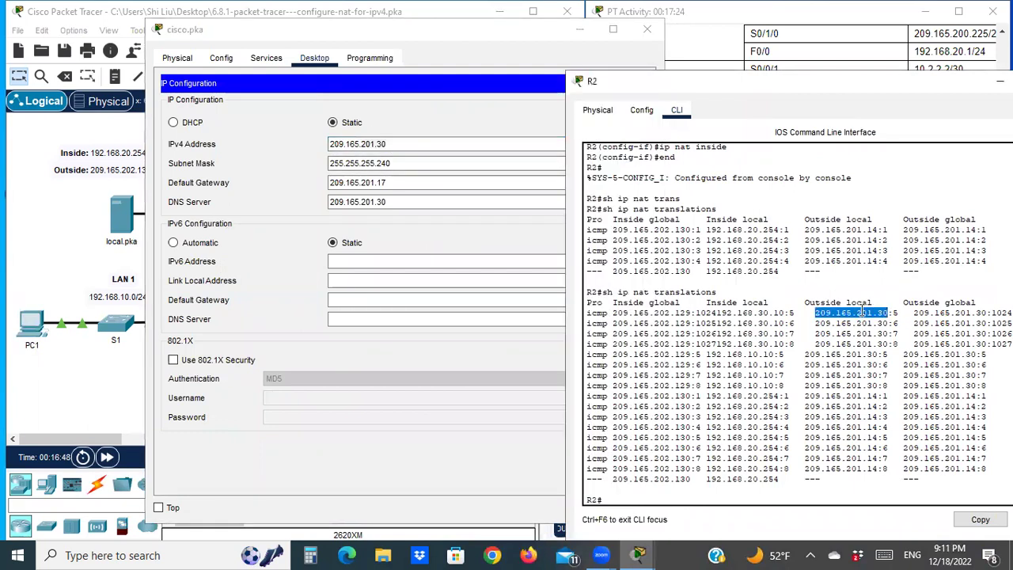
pyautogui.click(460, 34)
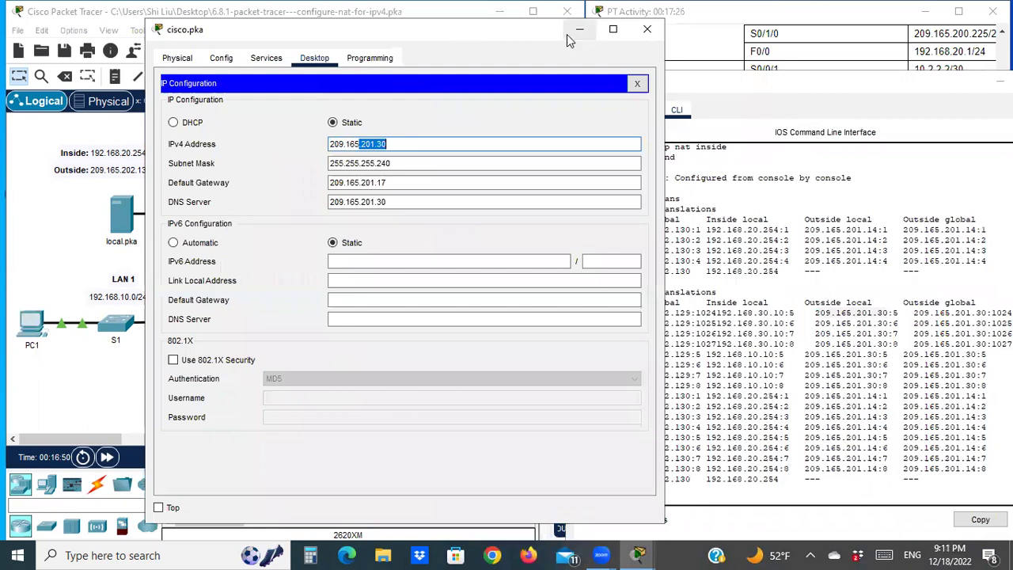
pyautogui.click(647, 33)
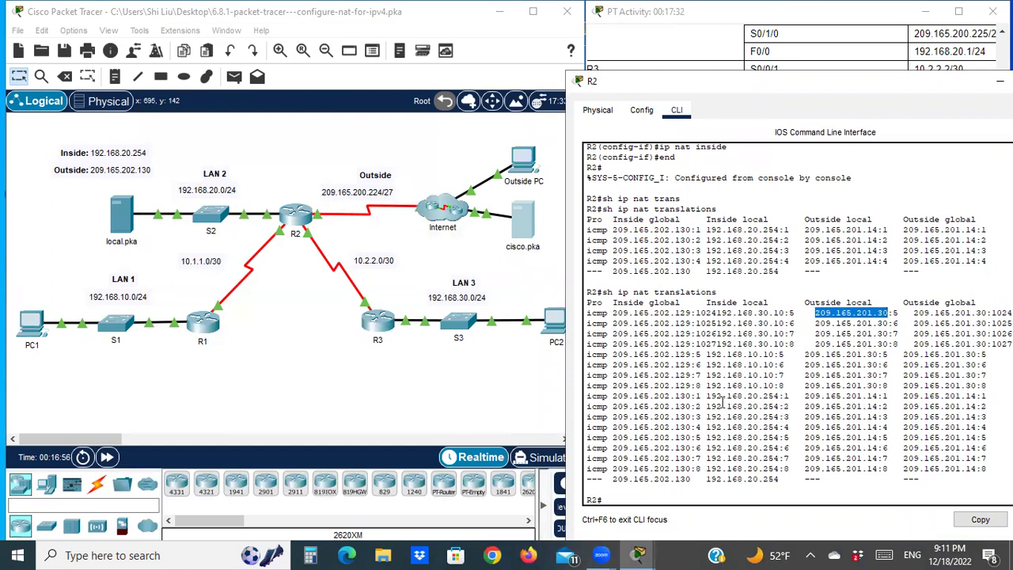
# Highlight the static NAT entry's inside local address 192.168.20.254 and inside global address 209.165.202.130 in R2's translation table
pyautogui.click(701, 399)
pyautogui.moveTo(702, 399); pyautogui.dragTo(781, 396)
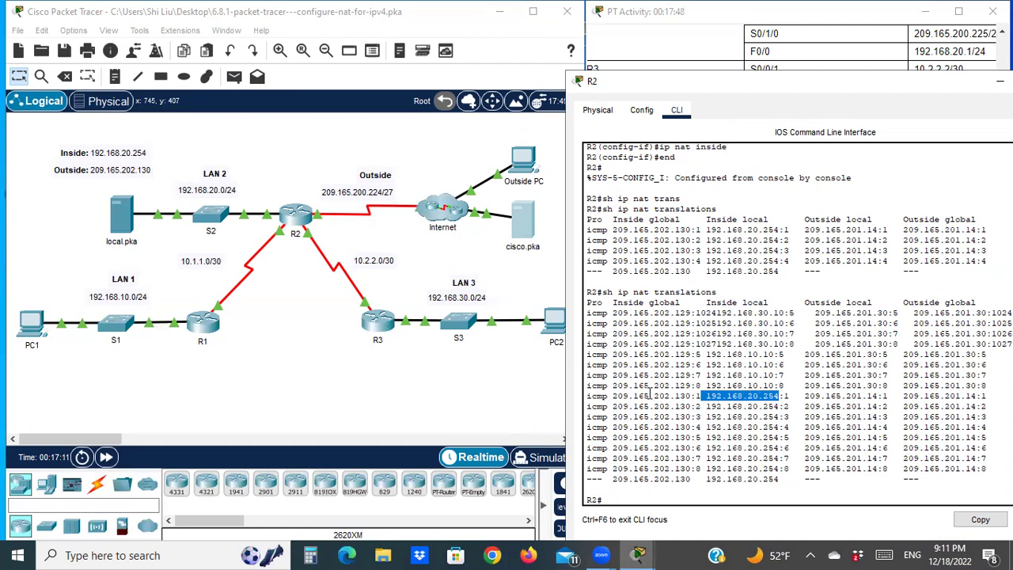
pyautogui.moveTo(693, 396); pyautogui.dragTo(613, 397)
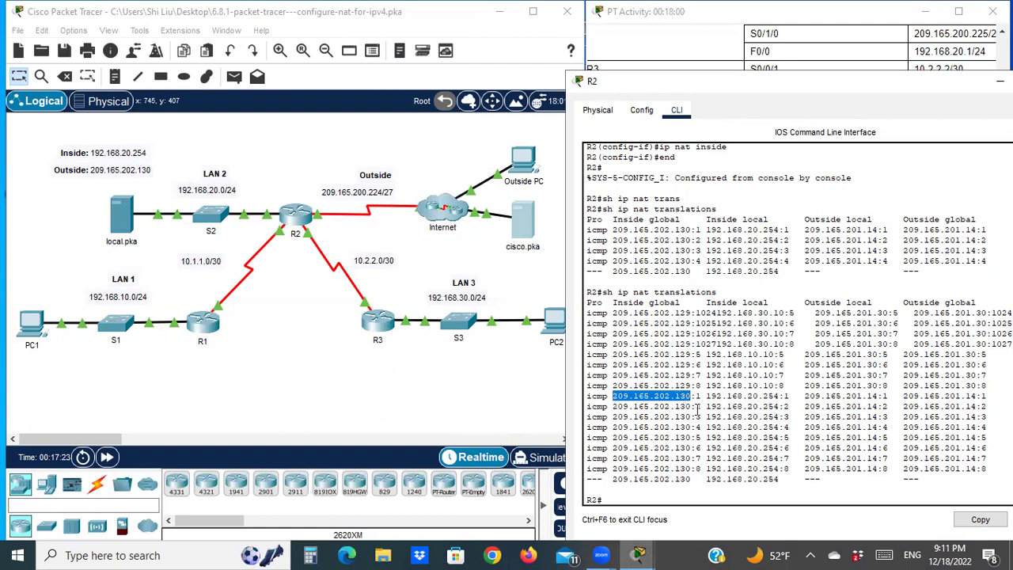
# Compare outside local address 209.165.201.14 in R2's translation table with Outside PC's IPv4 address, and close the Outside PC window
pyautogui.moveTo(877, 396); pyautogui.dragTo(807, 396)
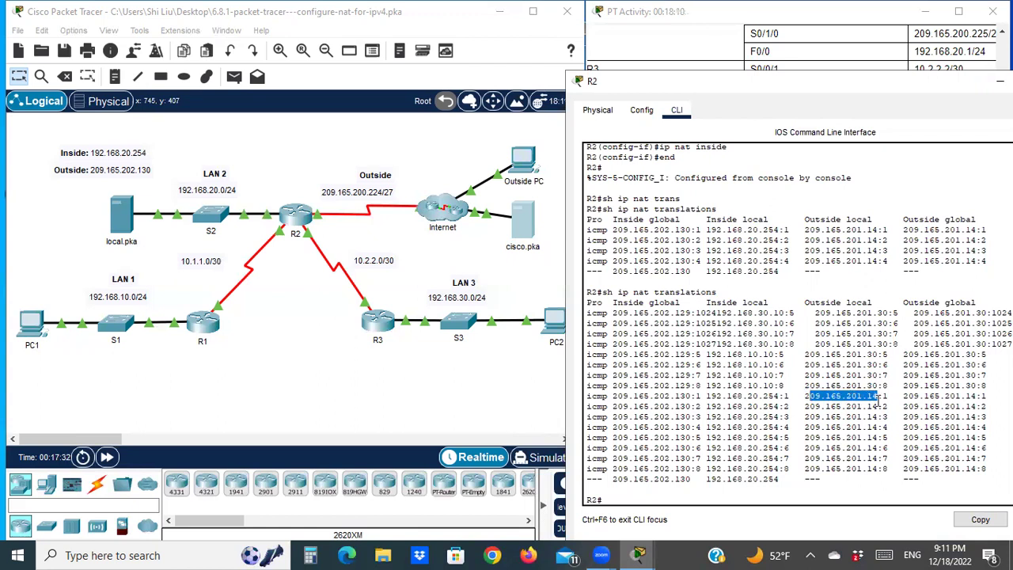
pyautogui.click(528, 166)
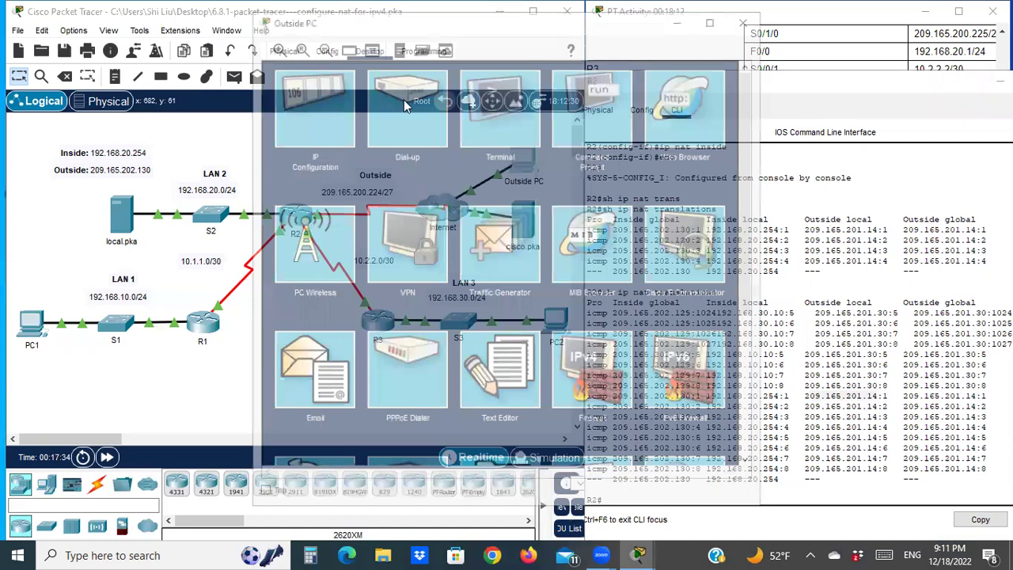
pyautogui.click(294, 119)
pyautogui.moveTo(488, 149); pyautogui.dragTo(463, 150)
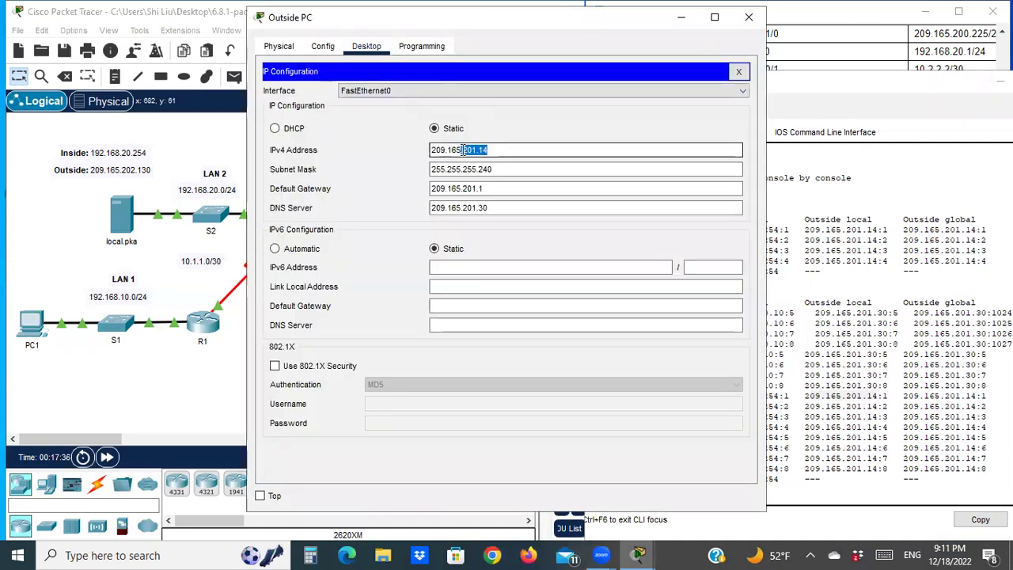
pyautogui.click(748, 17)
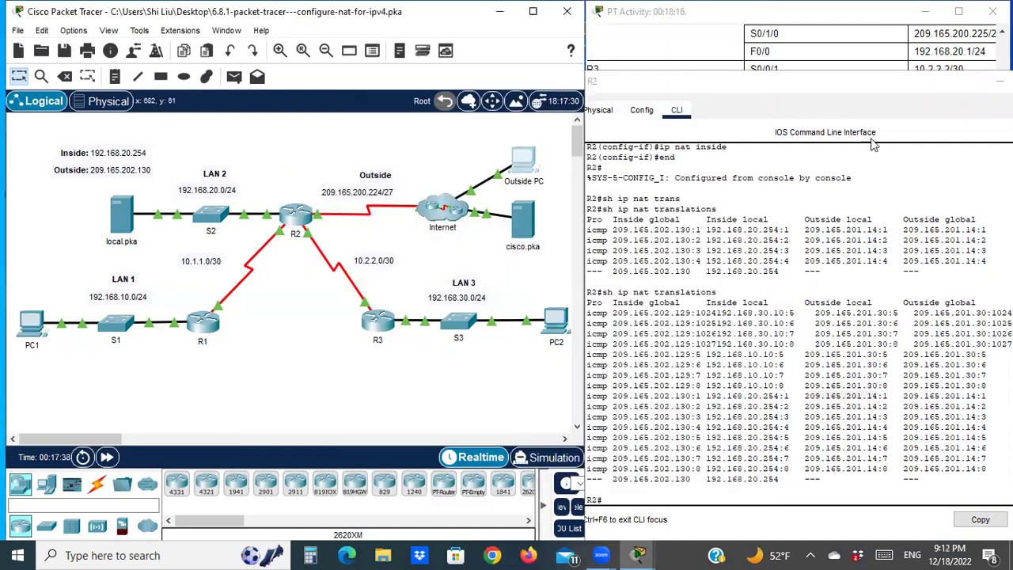
# Minimize the R2 window and return to the beginning of the PT Activity instructions
pyautogui.moveTo(816, 88); pyautogui.dragTo(625, 194)
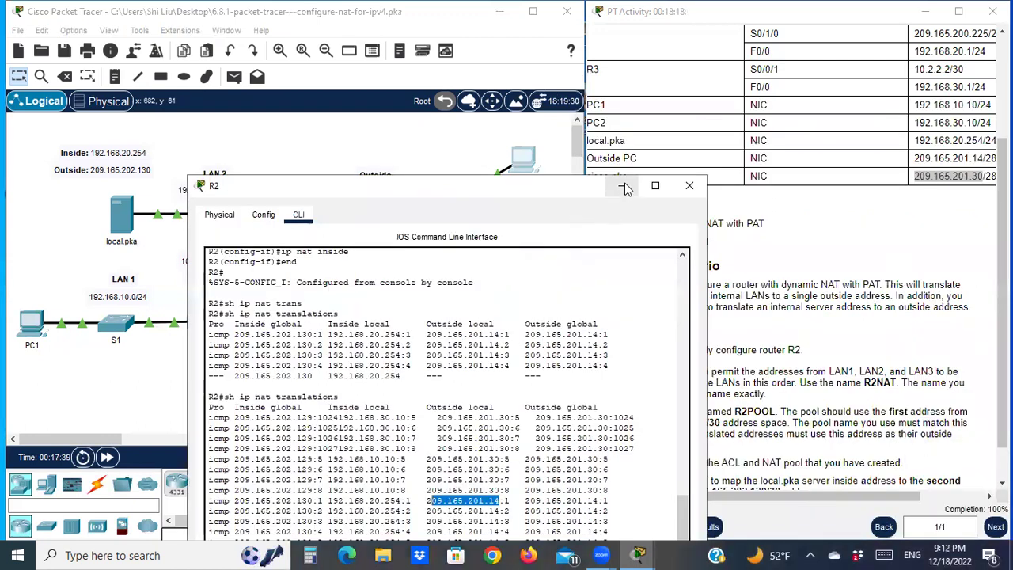
pyautogui.click(625, 189)
pyautogui.scroll(3, 801, 357)
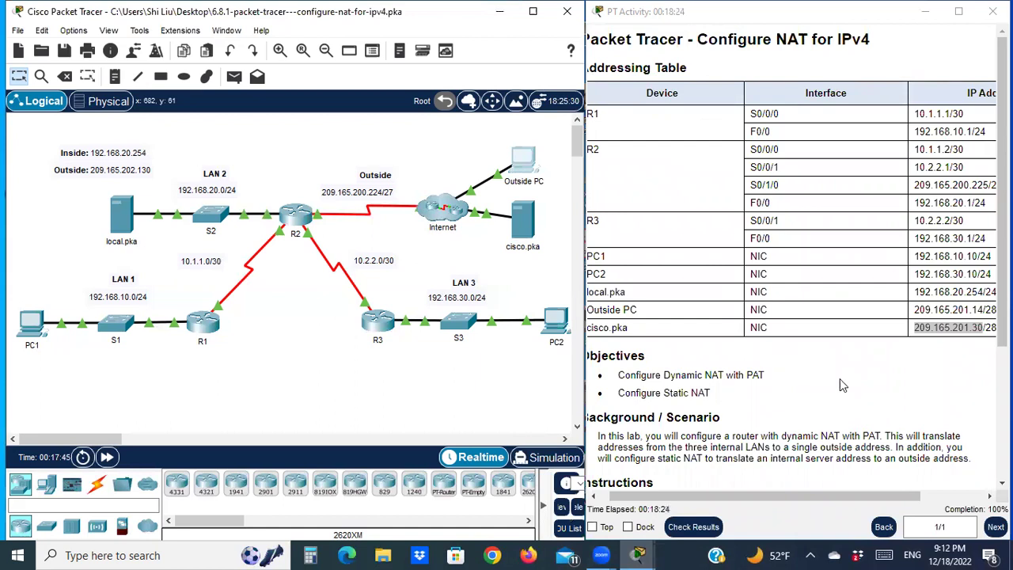
pyautogui.click(777, 497)
pyautogui.moveTo(775, 497); pyautogui.dragTo(756, 497)
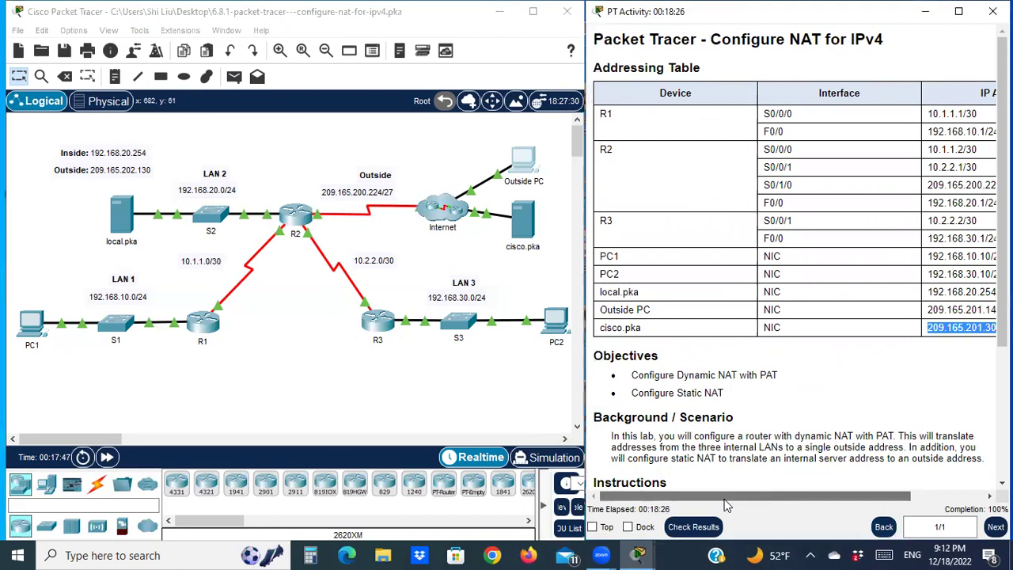